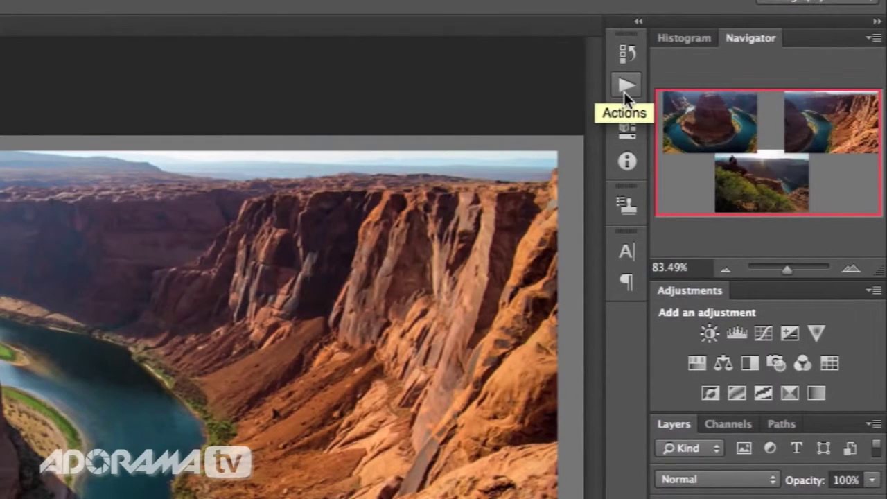
Show the Actions panel with Blog Featured Image and Default Actions collapsed, leaving Mark's Actions visible
{"action": "left_click", "coordinate": [624, 89]}
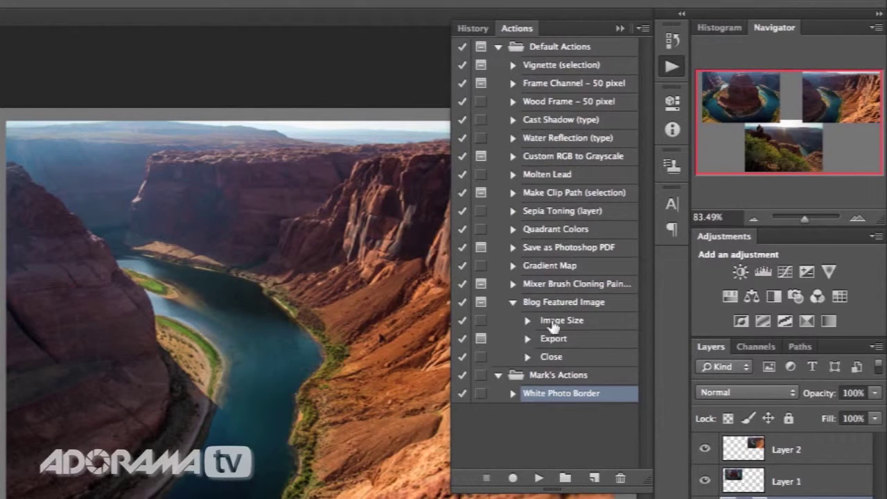
{"action": "left_click", "coordinate": [513, 303]}
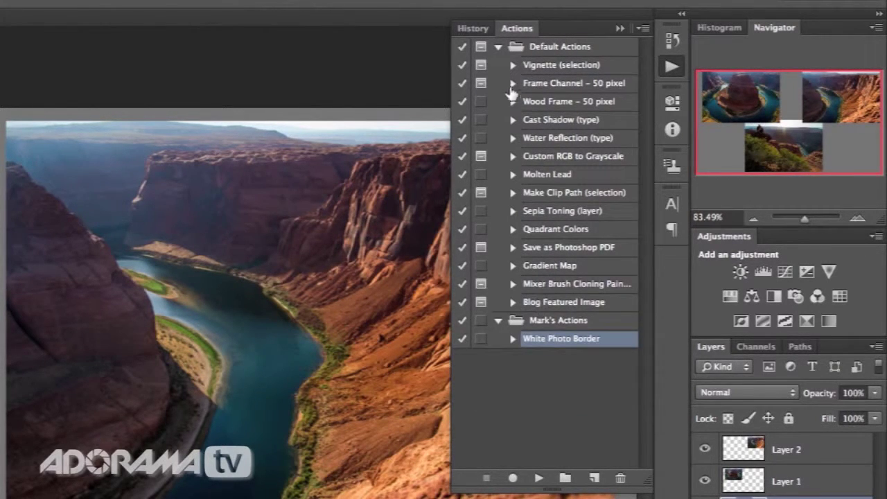
{"action": "left_click", "coordinate": [498, 47]}
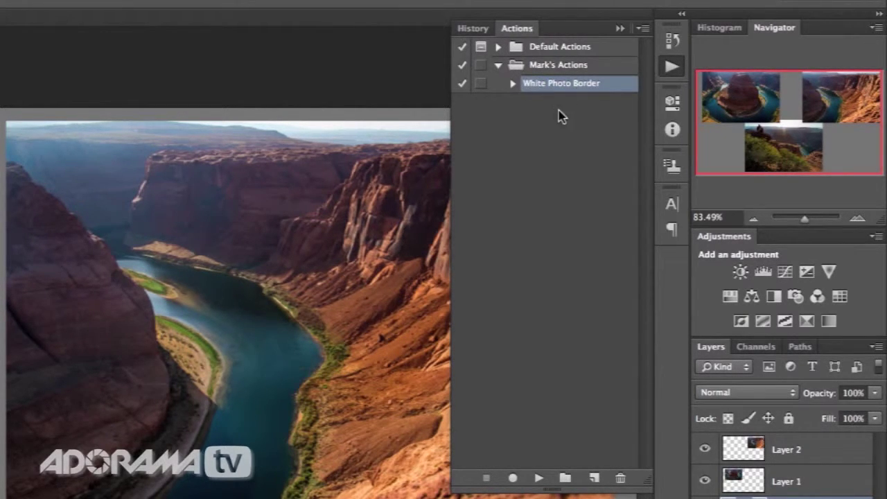
Hide the Actions panel and toggle each layer's visibility to identify which photo it holds
{"action": "left_click", "coordinate": [669, 69]}
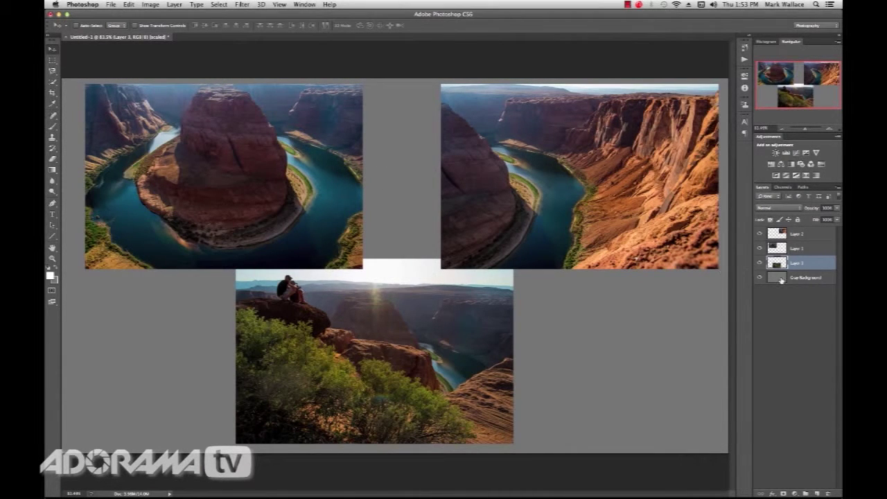
{"action": "left_click", "coordinate": [759, 263]}
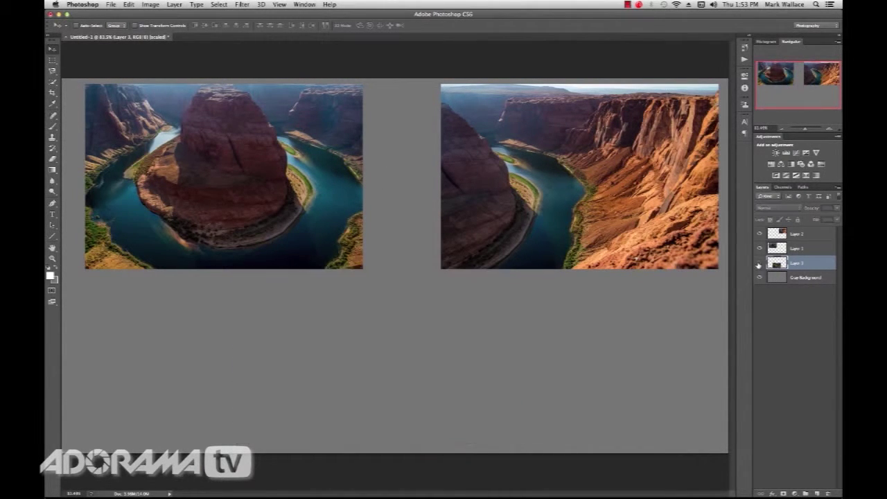
{"action": "left_click", "coordinate": [760, 249]}
{"action": "left_click", "coordinate": [759, 235]}
{"action": "left_click", "coordinate": [759, 234]}
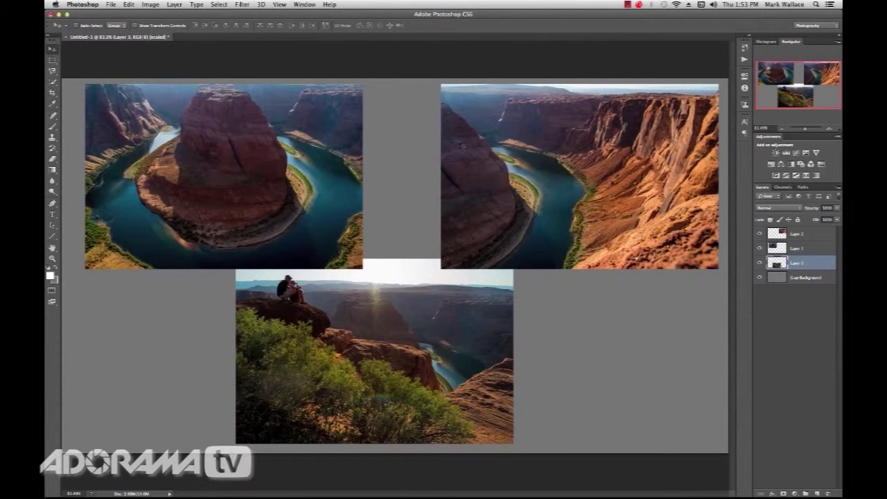
Rotate Layer 2's right canyon photo counter-clockwise and nudge it slightly left
{"action": "left_click", "coordinate": [786, 237]}
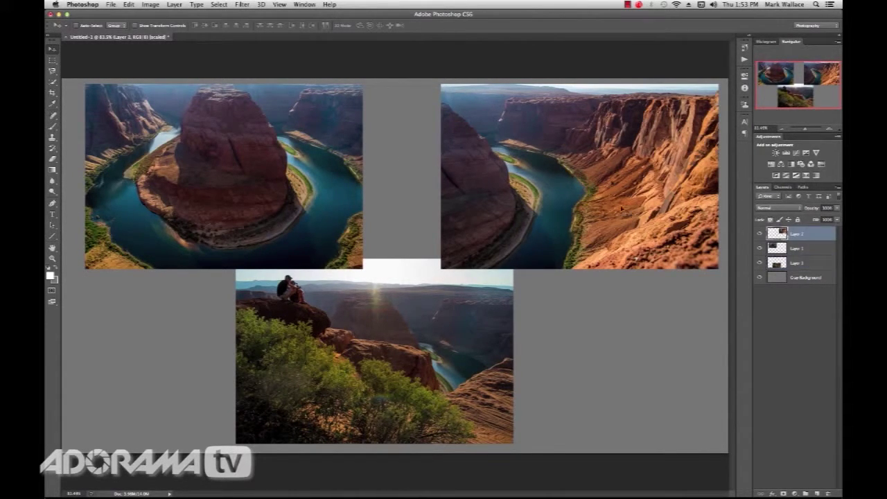
{"action": "key", "text": "ctrl+t"}
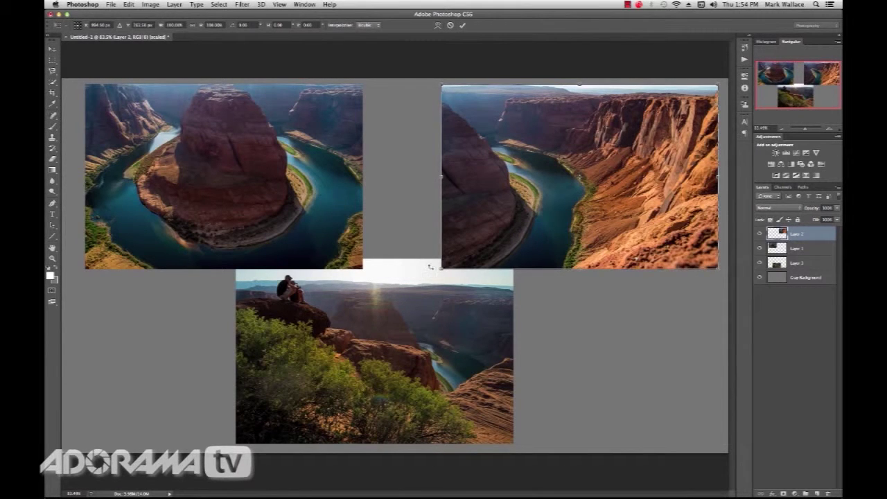
{"action": "left_click_drag", "start_coordinate": [431, 267], "coordinate": [447, 274]}
{"action": "left_click_drag", "start_coordinate": [569, 208], "coordinate": [552, 217]}
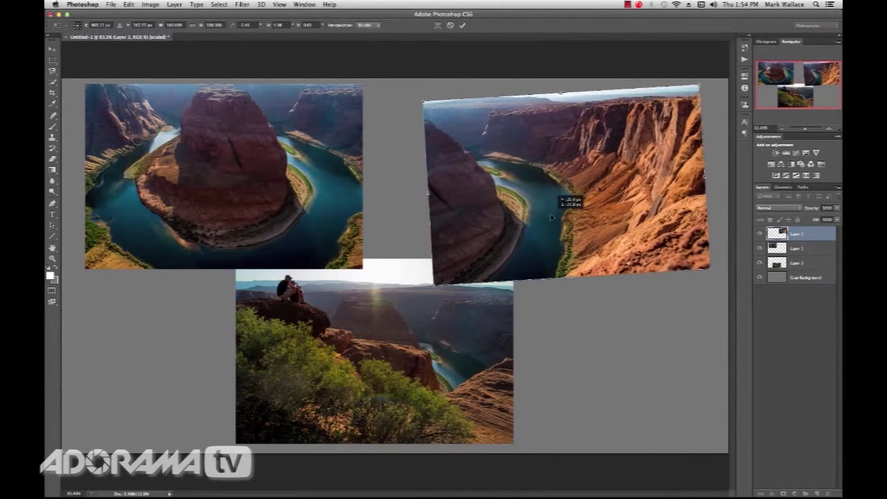
{"action": "key", "text": "Return"}
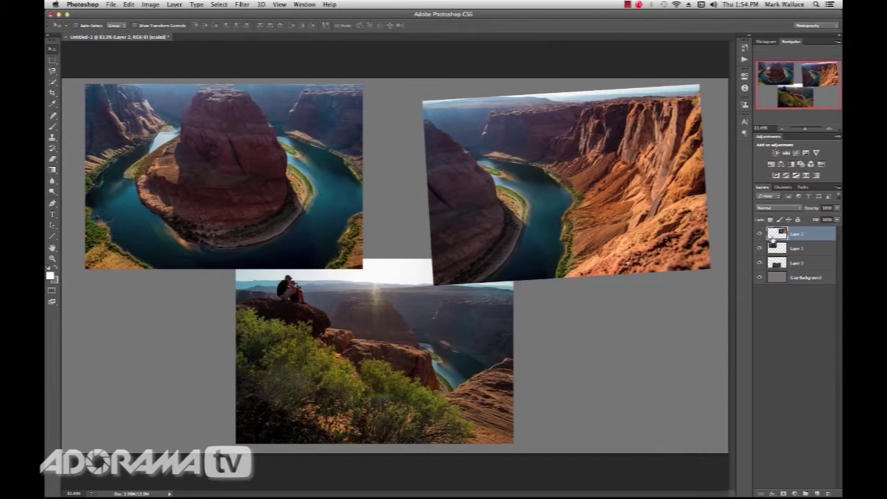
Tilt the horseshoe photo on Layer 1 about 6.7°, move it right and down, and stack it above Layer 2
{"action": "left_click_drag", "start_coordinate": [772, 240], "coordinate": [782, 251]}
{"action": "key", "text": "ctrl+t"}
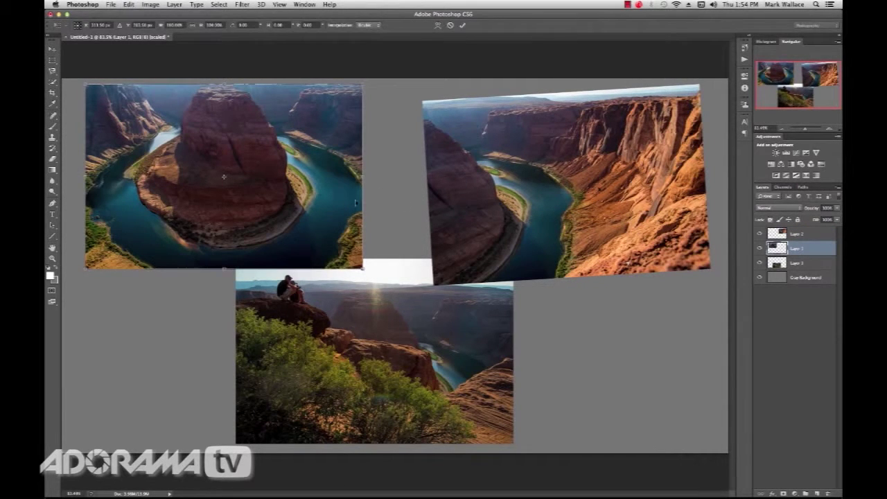
{"action": "left_click_drag", "start_coordinate": [386, 265], "coordinate": [393, 248]}
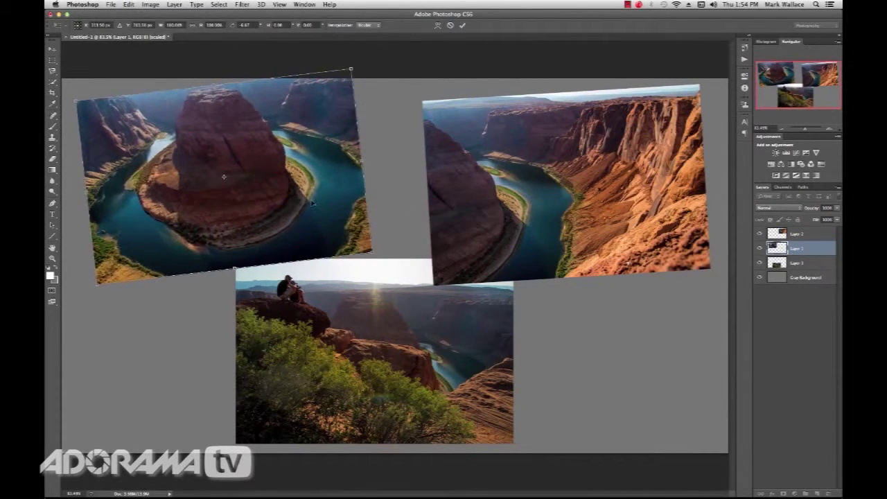
{"action": "mouse_move", "coordinate": [315, 203]}
{"action": "left_mouse_down"}
{"action": "mouse_move", "coordinate": [390, 240]}
{"action": "mouse_move", "coordinate": [402, 219]}
{"action": "left_mouse_up"}
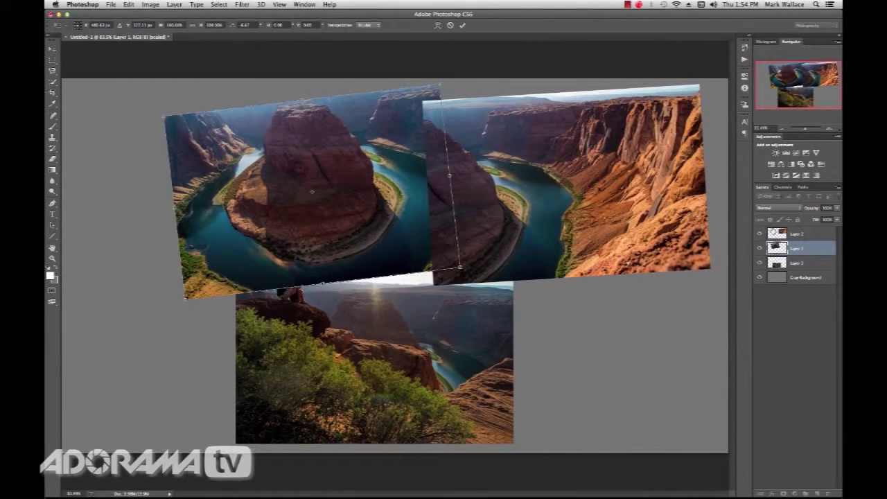
{"action": "key", "text": "Return"}
{"action": "left_click_drag", "start_coordinate": [797, 249], "coordinate": [797, 230]}
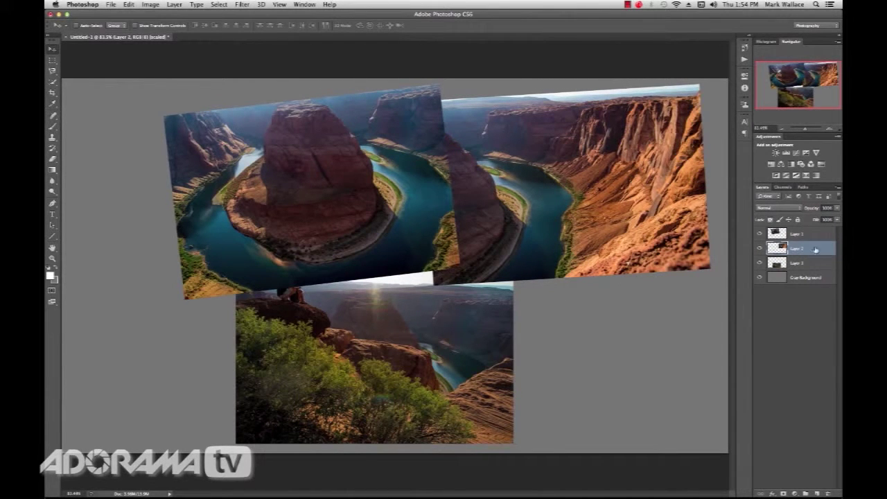
Run the White Photo Border action on Layers 1, 2 and 3
{"action": "left_click", "coordinate": [782, 234]}
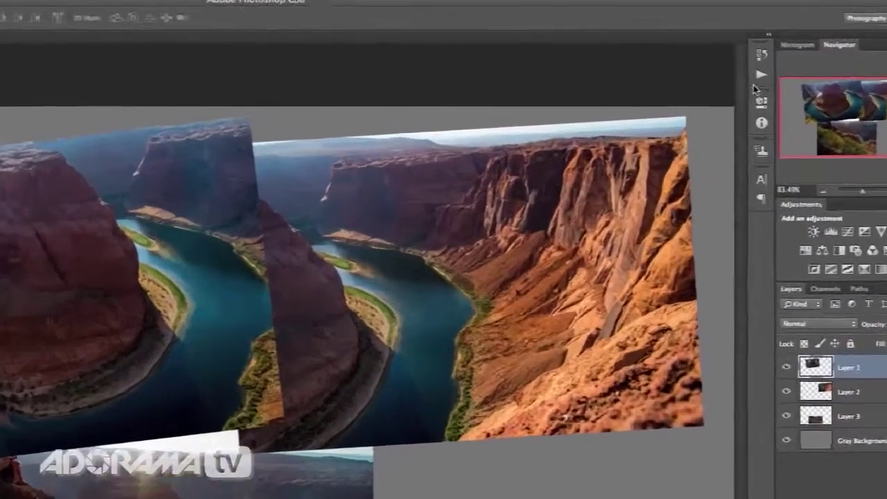
{"action": "left_click", "coordinate": [745, 58]}
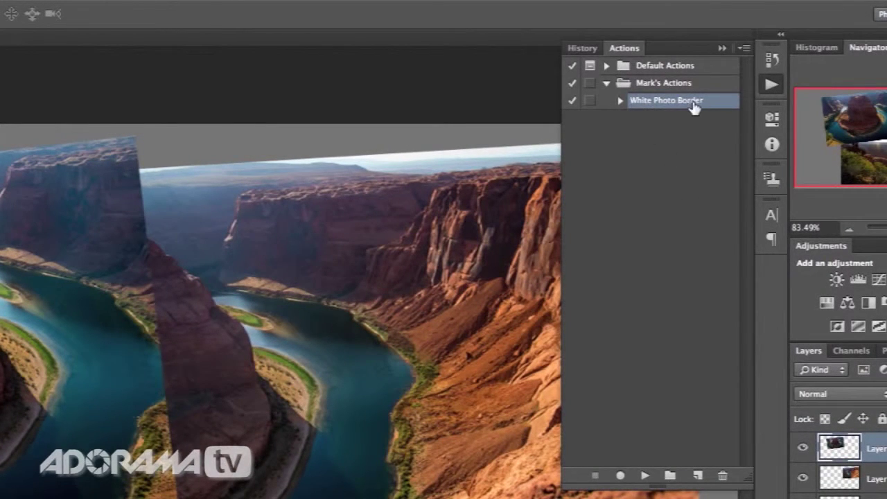
{"action": "left_click", "coordinate": [645, 476]}
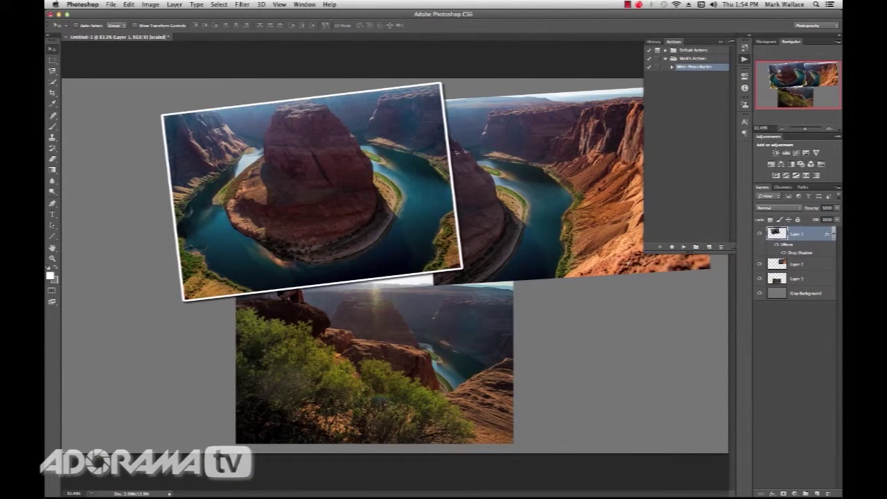
{"action": "left_click", "coordinate": [806, 266]}
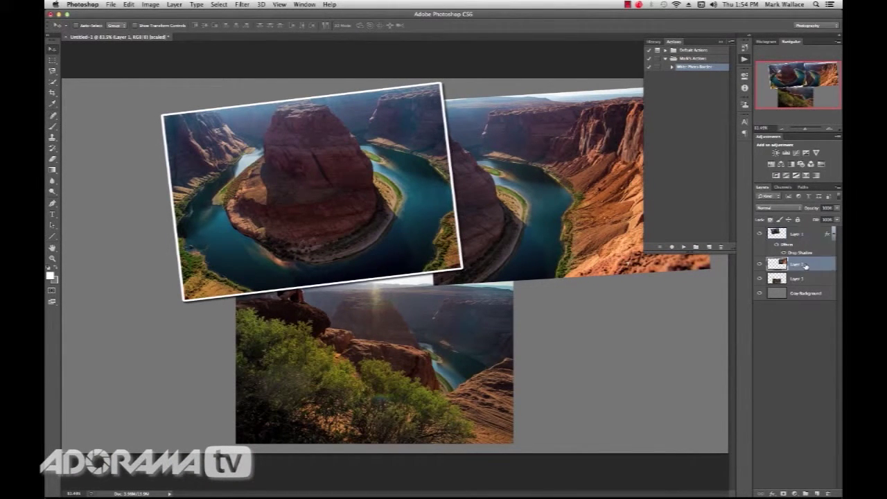
{"action": "left_click", "coordinate": [684, 248]}
{"action": "left_click", "coordinate": [797, 294]}
{"action": "left_click", "coordinate": [684, 247]}
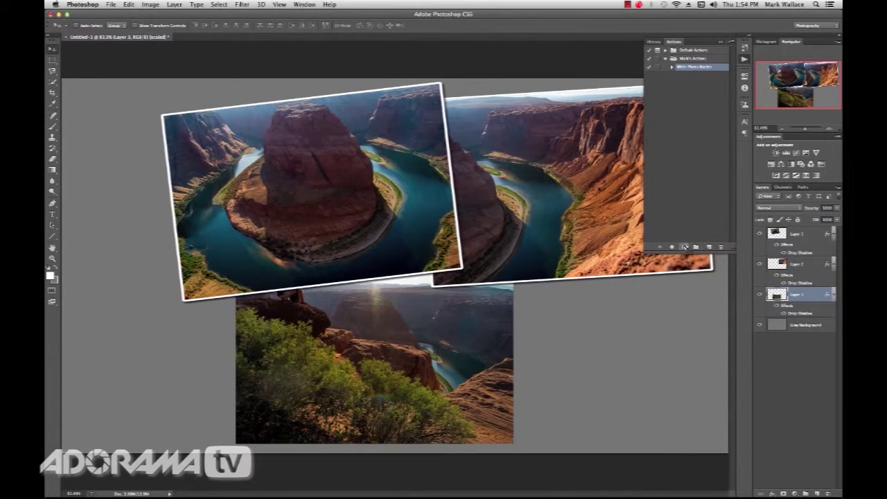
{"action": "left_click", "coordinate": [746, 60]}
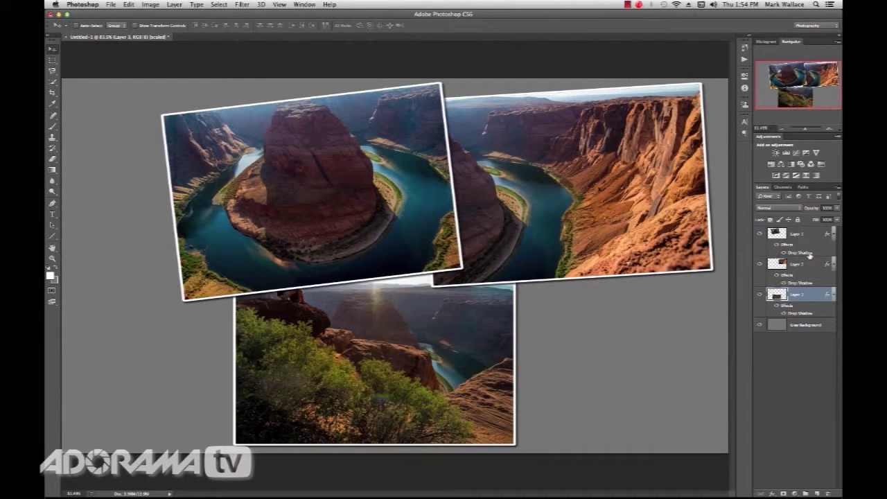
Re-tilt the horseshoe photo about 14° clockwise and move it down and slightly left
{"action": "left_click", "coordinate": [797, 234]}
{"action": "key", "text": "ctrl+t"}
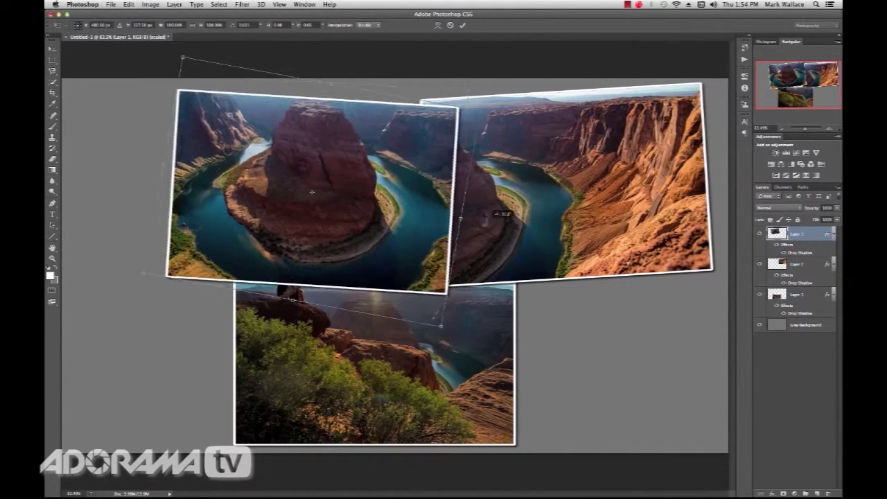
{"action": "left_click_drag", "start_coordinate": [485, 201], "coordinate": [478, 243]}
{"action": "mouse_move", "coordinate": [390, 226]}
{"action": "left_mouse_down"}
{"action": "mouse_move", "coordinate": [387, 239]}
{"action": "mouse_move", "coordinate": [353, 228]}
{"action": "left_mouse_up"}
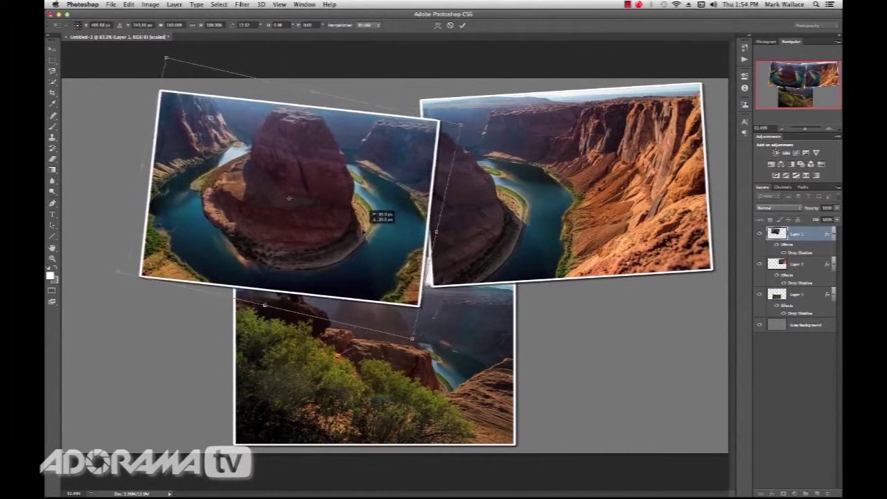
{"action": "key", "text": "Return"}
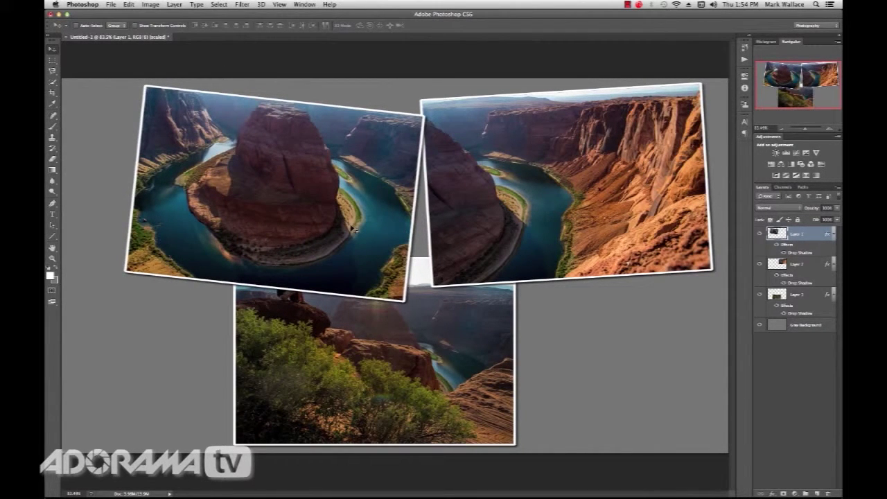
Revert the collage to Snapshot 2 in History, then show the Actions panel again
{"action": "left_click", "coordinate": [746, 48]}
{"action": "left_click", "coordinate": [667, 80]}
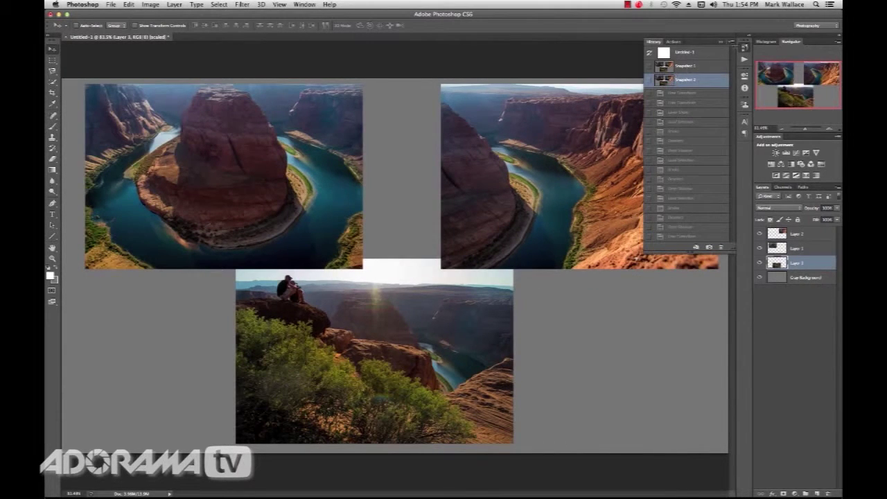
{"action": "left_click", "coordinate": [744, 47]}
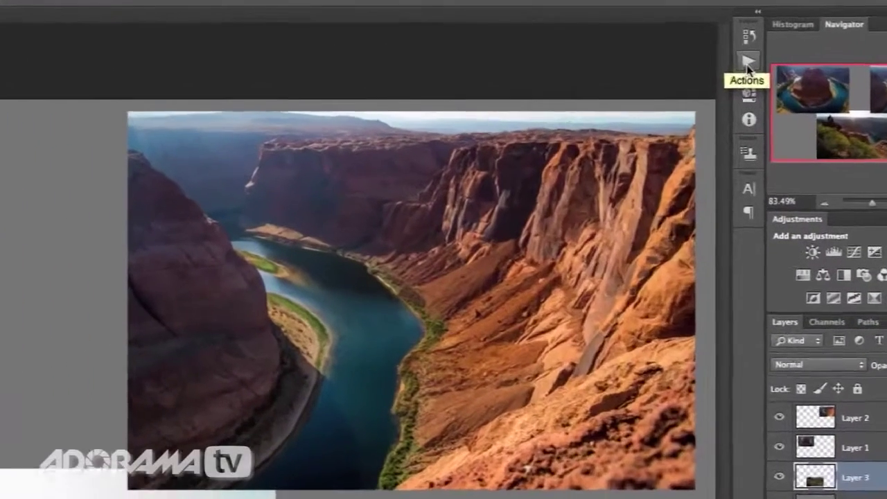
{"action": "left_click", "coordinate": [744, 61]}
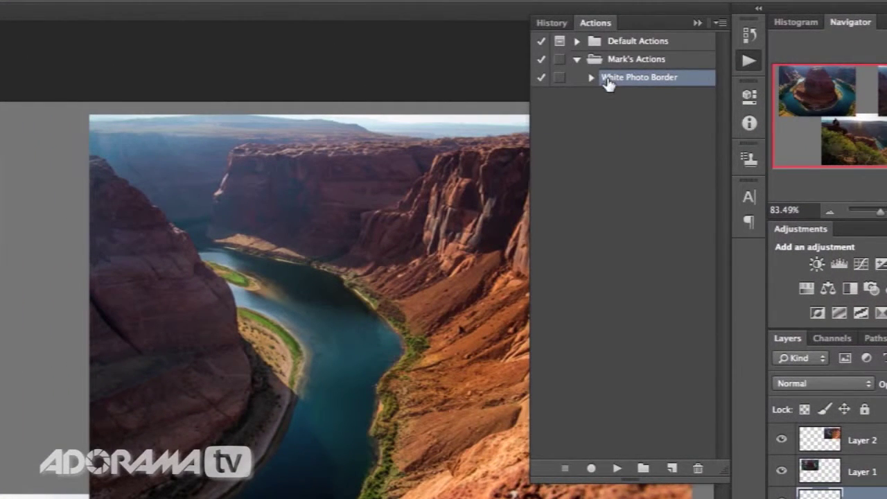
Record a new blue action 'Big White Photo Border' in Mark's Actions with no function key
{"action": "left_click", "coordinate": [673, 470]}
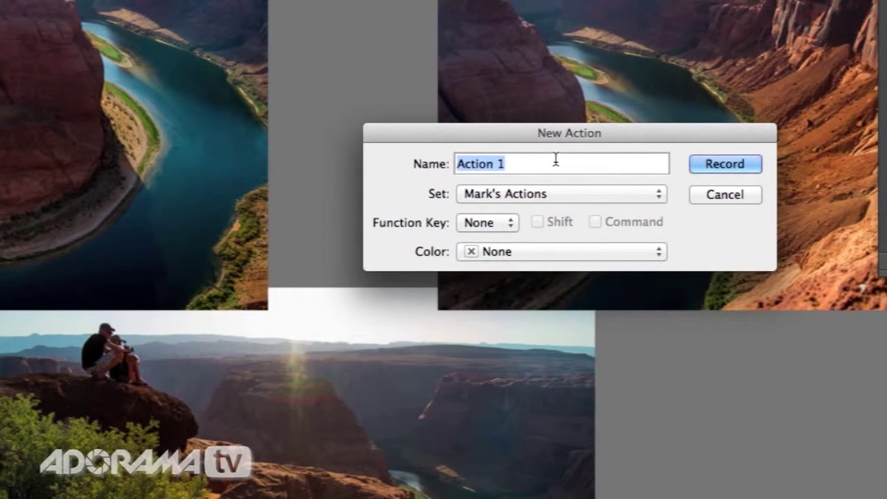
{"action": "type", "text": "Bi"}
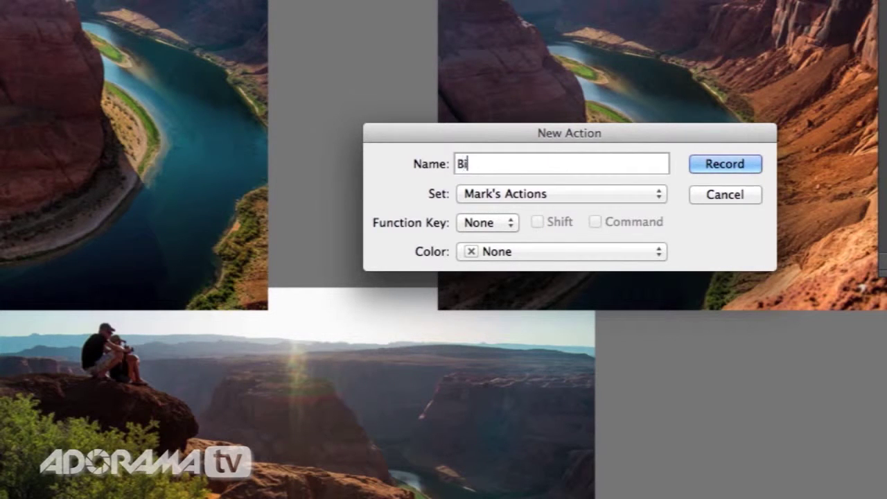
{"action": "type", "text": "g White Photo"}
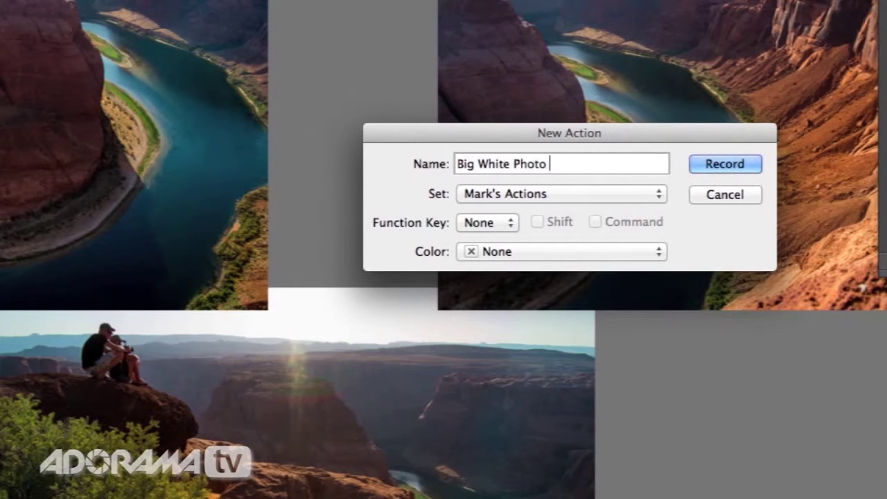
{"action": "type", "text": " Border"}
{"action": "left_click", "coordinate": [509, 196]}
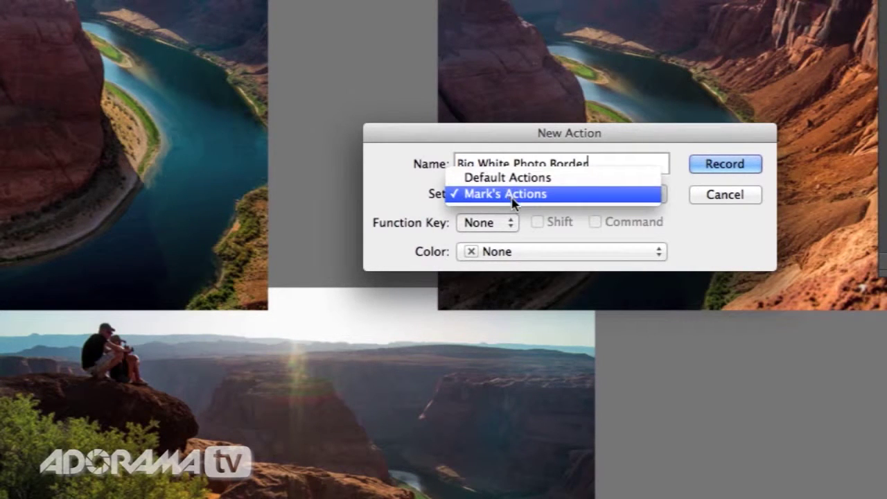
{"action": "left_click", "coordinate": [513, 195]}
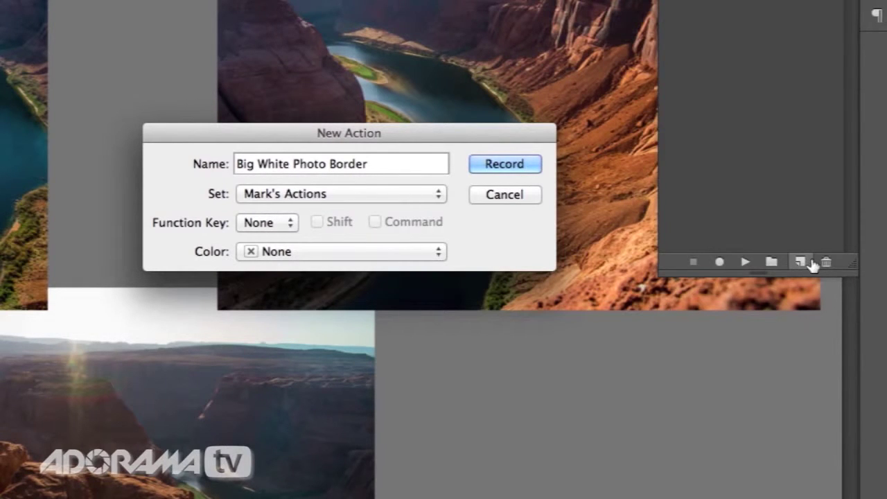
{"action": "left_click", "coordinate": [267, 228]}
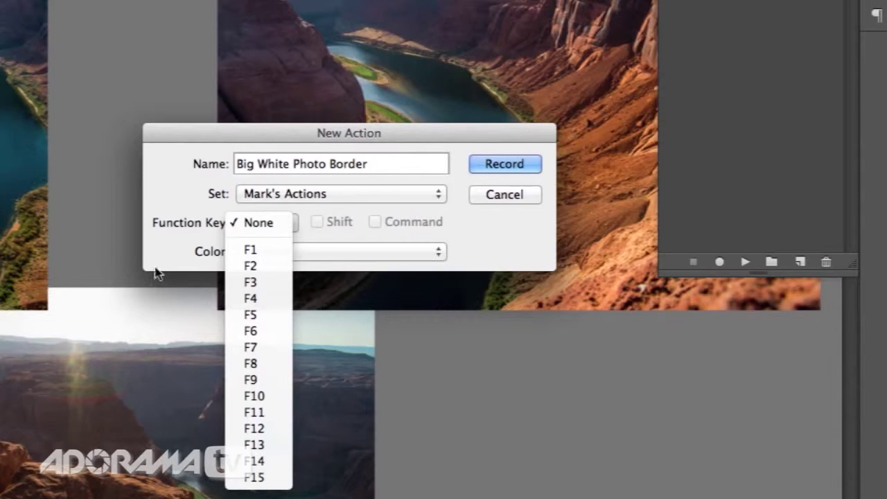
{"action": "left_click", "coordinate": [189, 228]}
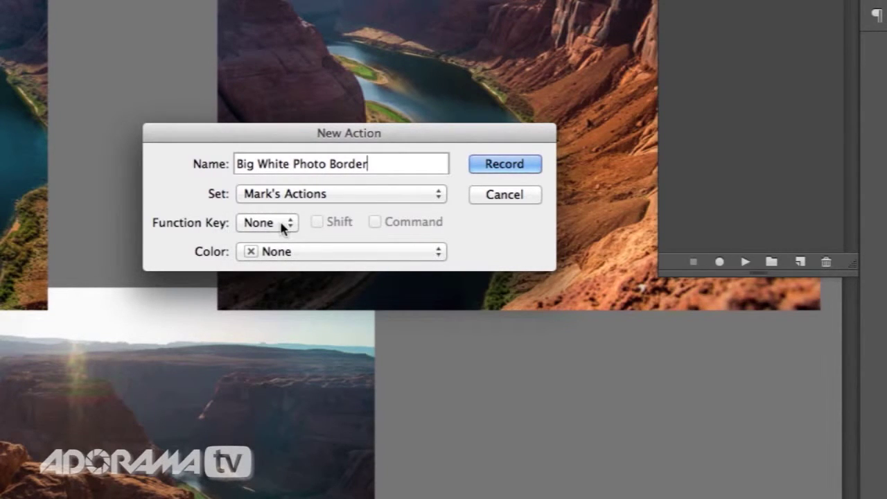
{"action": "left_click", "coordinate": [257, 251]}
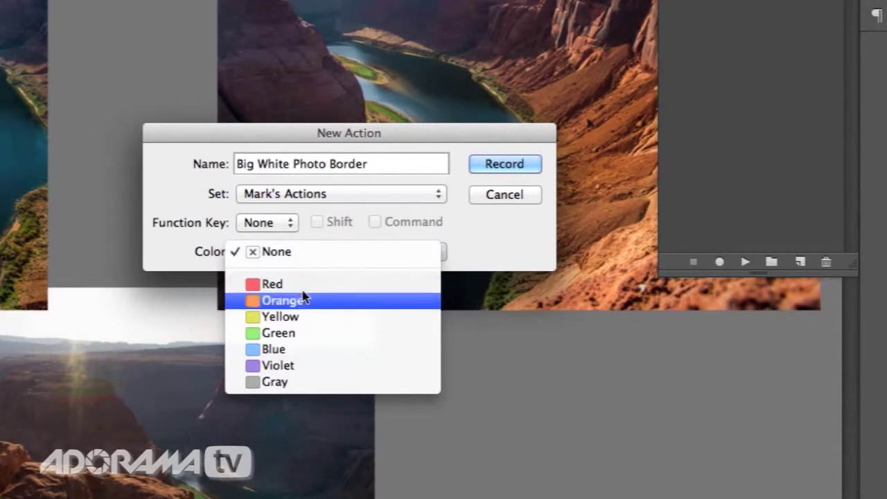
{"action": "left_click", "coordinate": [298, 352]}
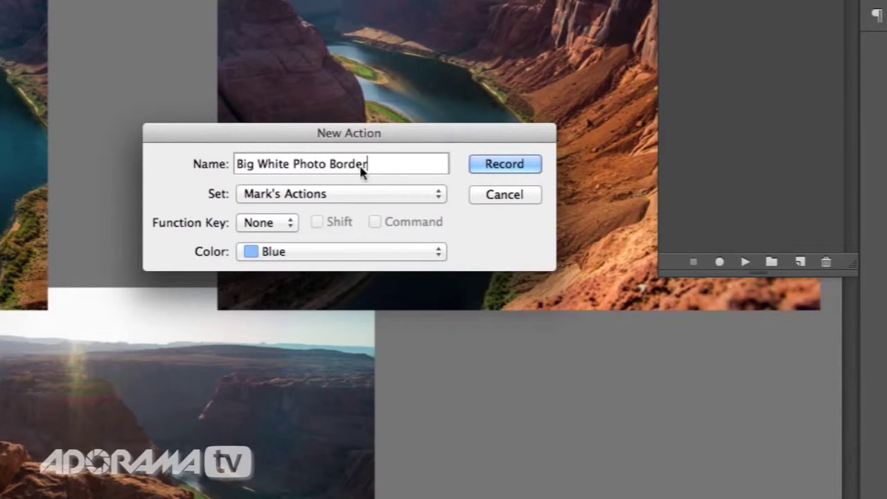
{"action": "left_click", "coordinate": [496, 169]}
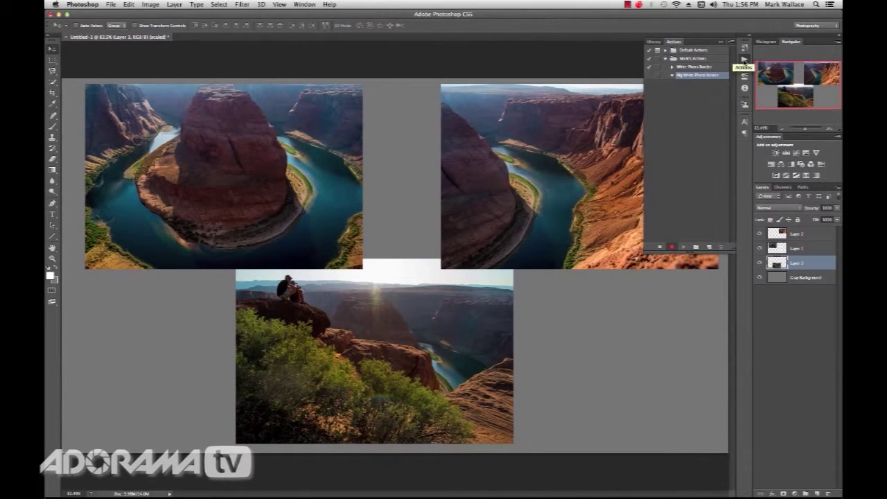
Load the outline of Layer 3's bottom canyon photo as an active selection
{"action": "left_click", "coordinate": [745, 60]}
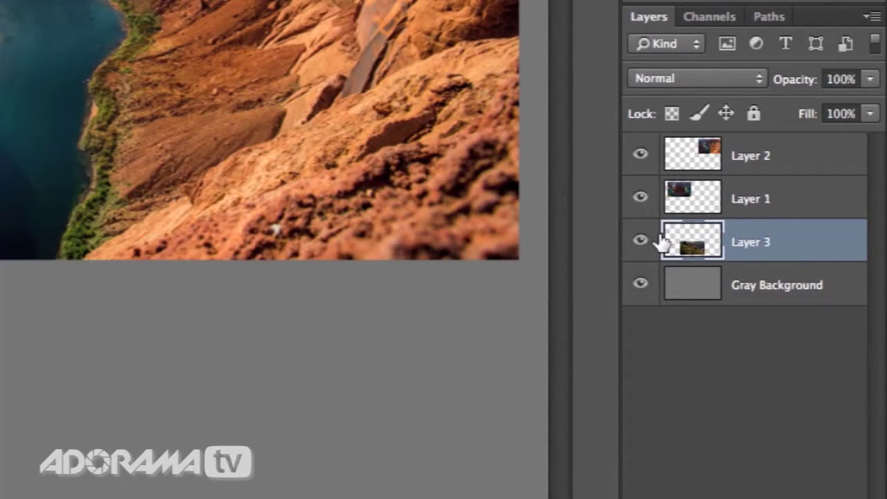
{"action": "left_click_drag", "start_coordinate": [707, 236], "coordinate": [704, 243]}
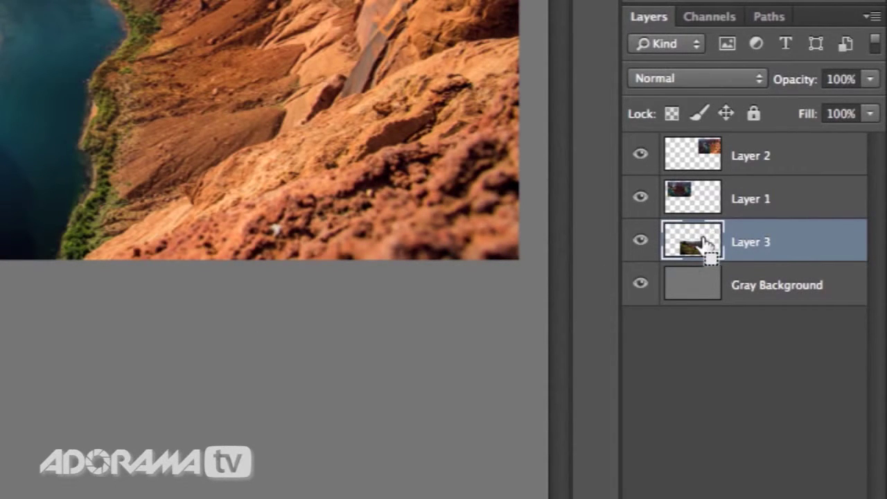
{"action": "left_click", "coordinate": [703, 242], "text": "ctrl"}
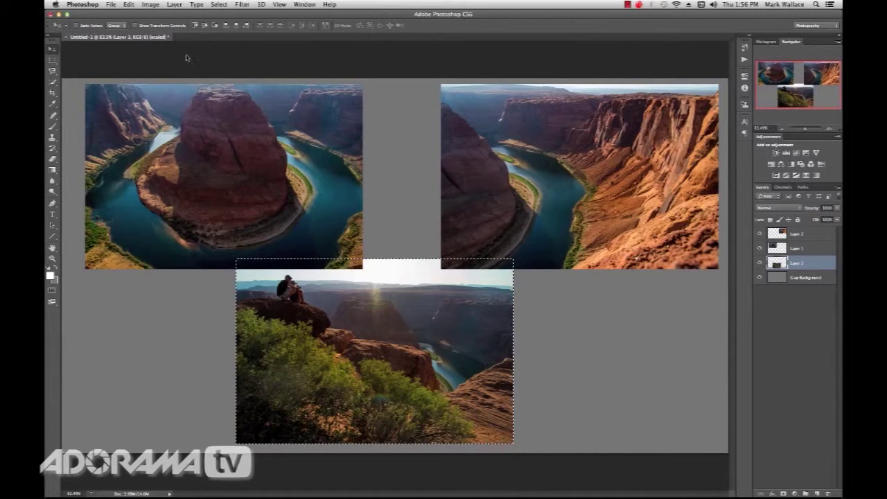
{"action": "left_click", "coordinate": [151, 4]}
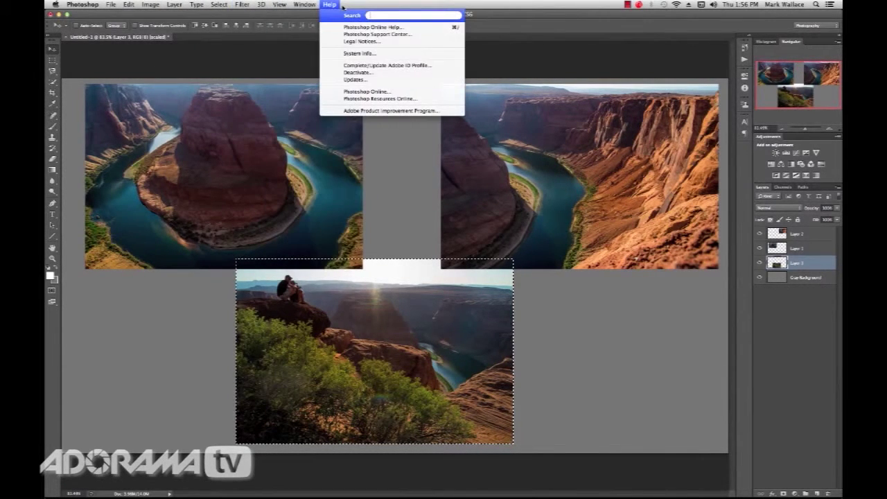
Apply a 15 px pure white stroke outside the bottom photo's selection via Edit > Stroke
{"action": "type", "text": "st"}
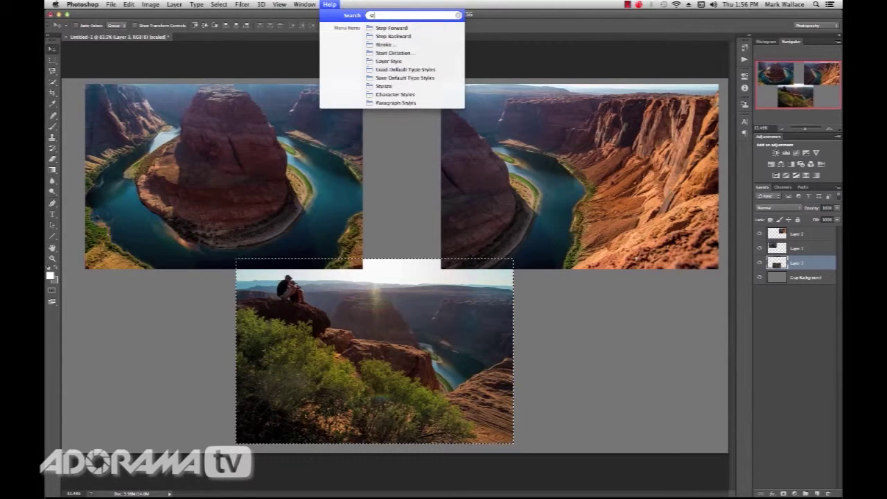
{"action": "type", "text": "roke"}
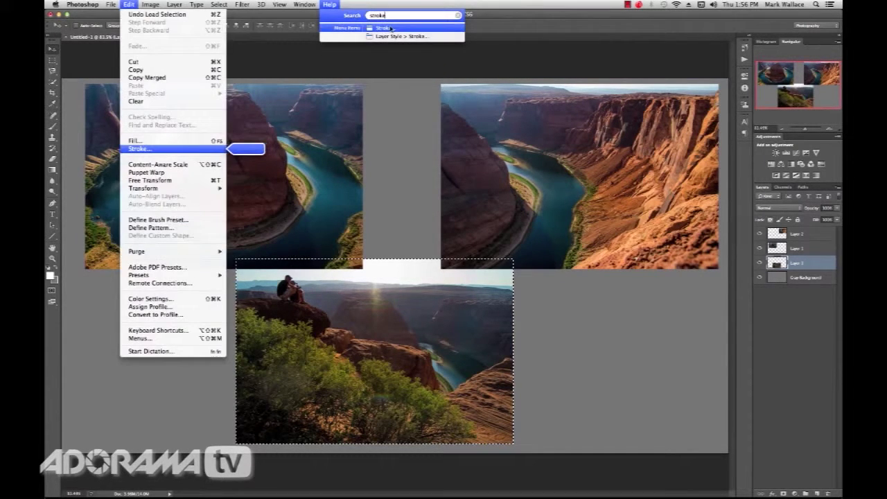
{"action": "left_click", "coordinate": [392, 28]}
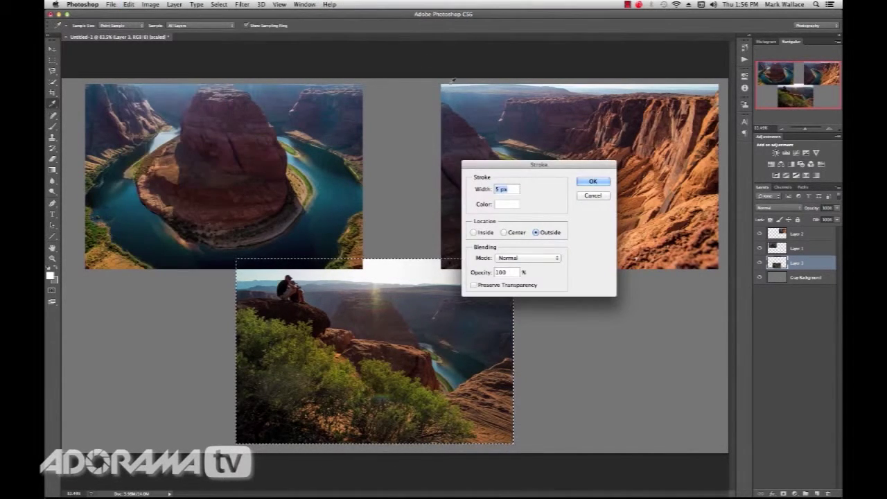
{"action": "left_click_drag", "start_coordinate": [524, 165], "coordinate": [462, 102]}
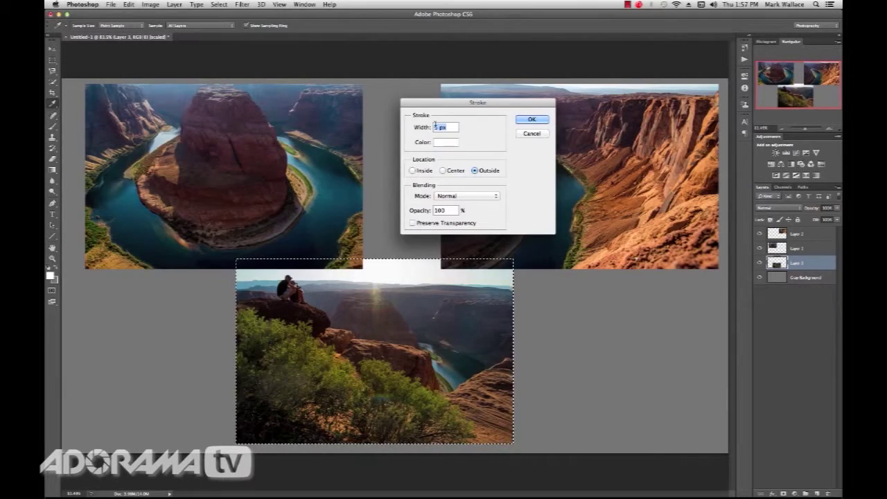
{"action": "left_click", "coordinate": [441, 129]}
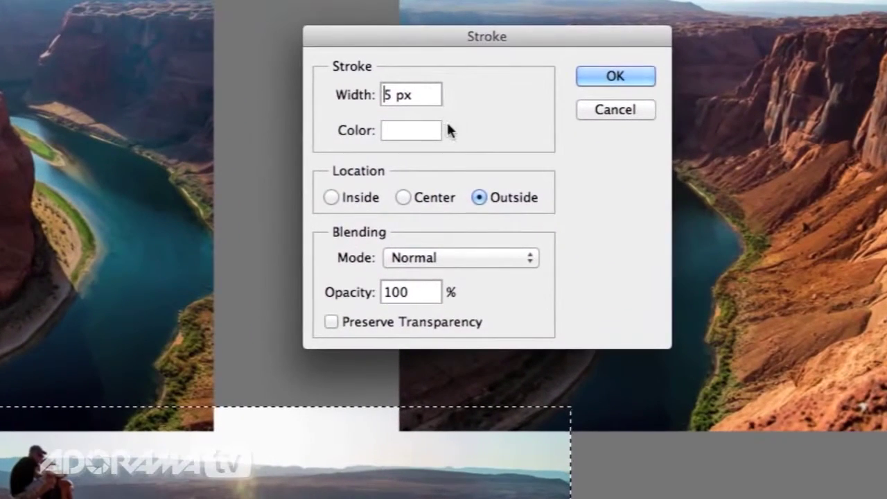
{"action": "type", "text": "1"}
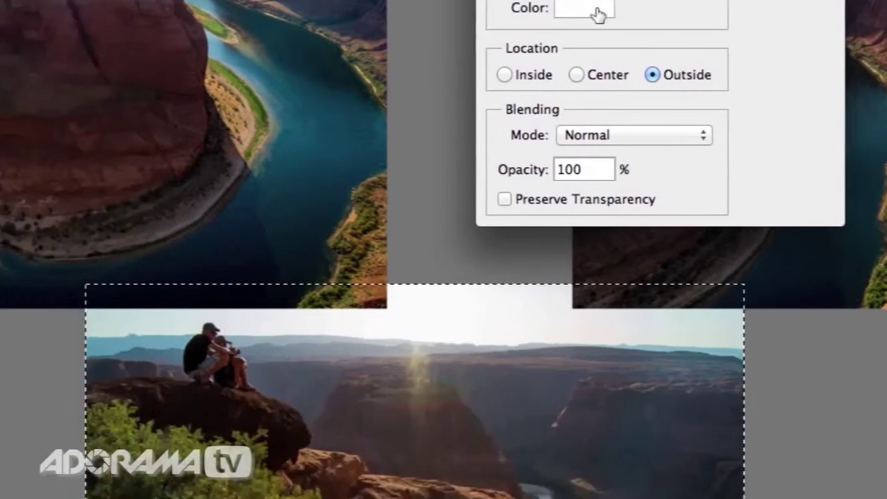
{"action": "left_click", "coordinate": [411, 131]}
{"action": "left_click", "coordinate": [25, 118]}
{"action": "left_click_drag", "start_coordinate": [26, 118], "coordinate": [24, 110]}
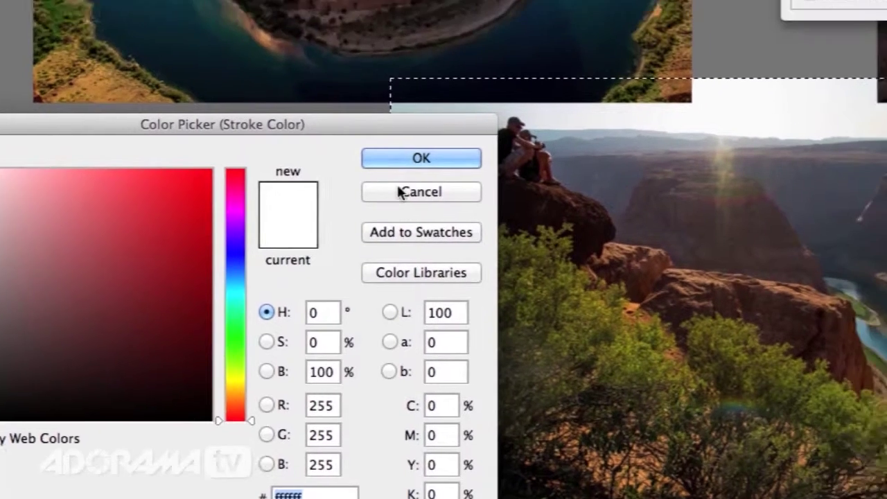
{"action": "left_click", "coordinate": [485, 102]}
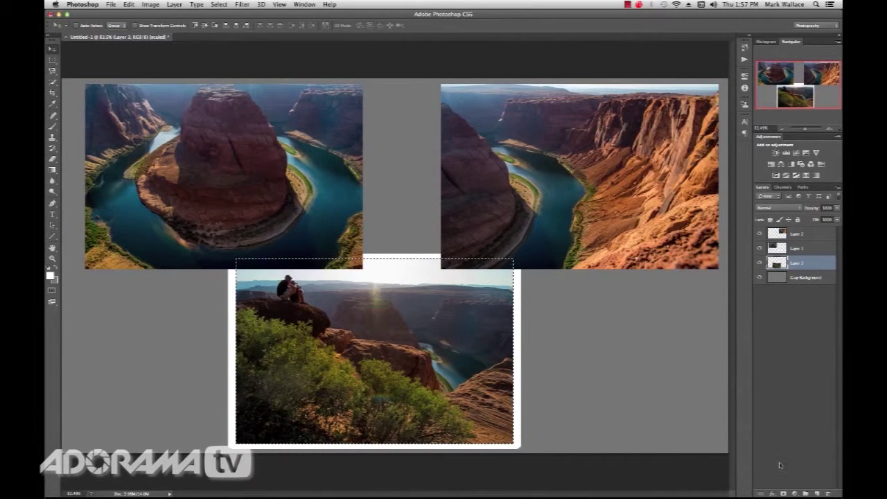
Deselect, then give the bottom photo a 75% drop shadow with 12 px distance and 5 px size
{"action": "left_click", "coordinate": [771, 494]}
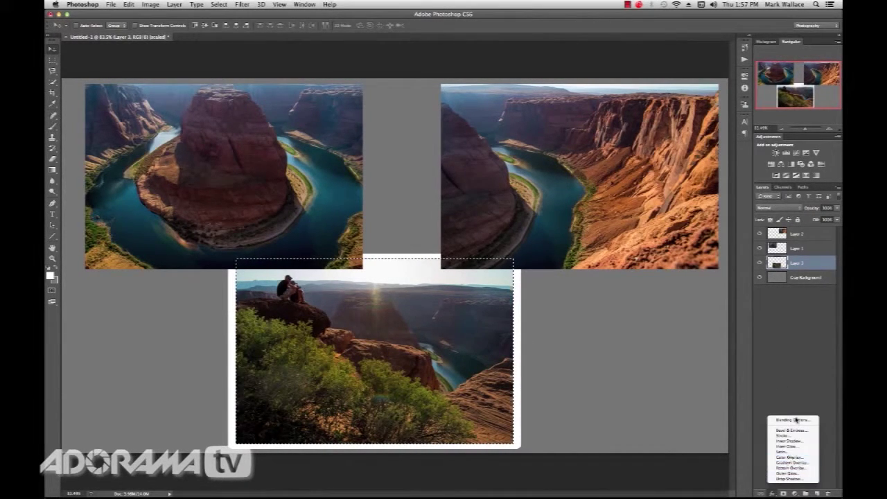
{"action": "left_click", "coordinate": [802, 261]}
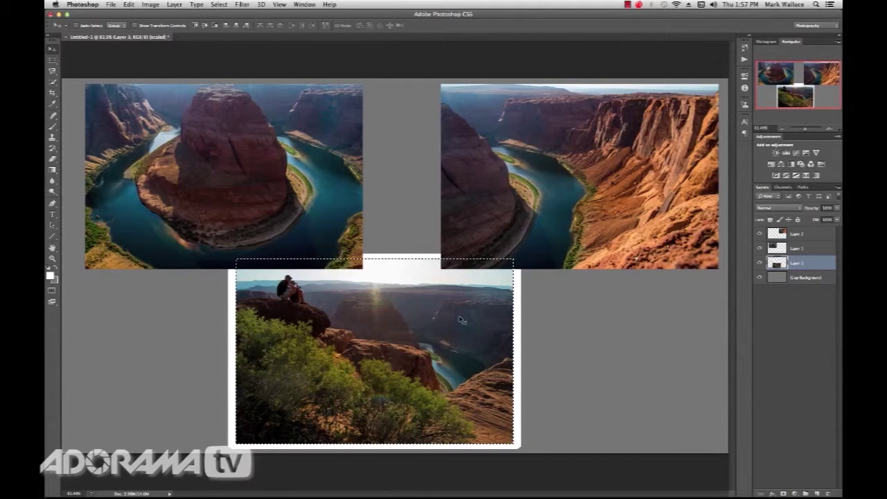
{"action": "key", "text": "ctrl+d"}
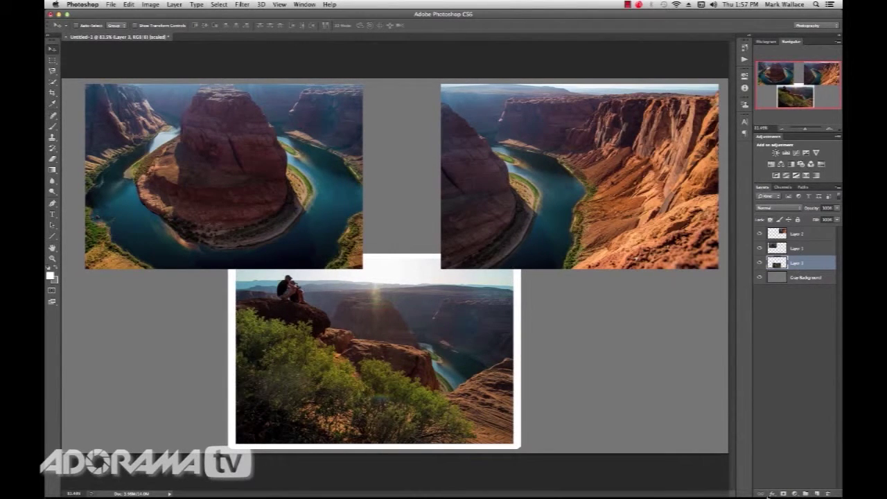
{"action": "left_click", "coordinate": [772, 493]}
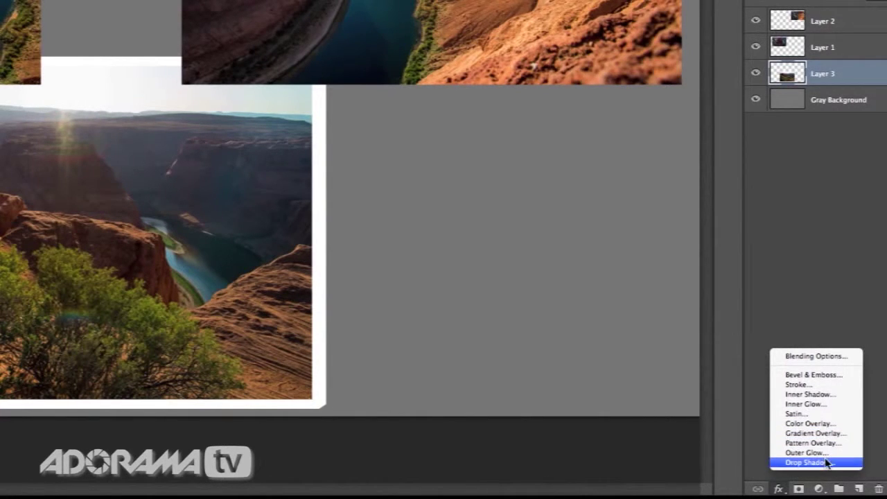
{"action": "left_click", "coordinate": [826, 462]}
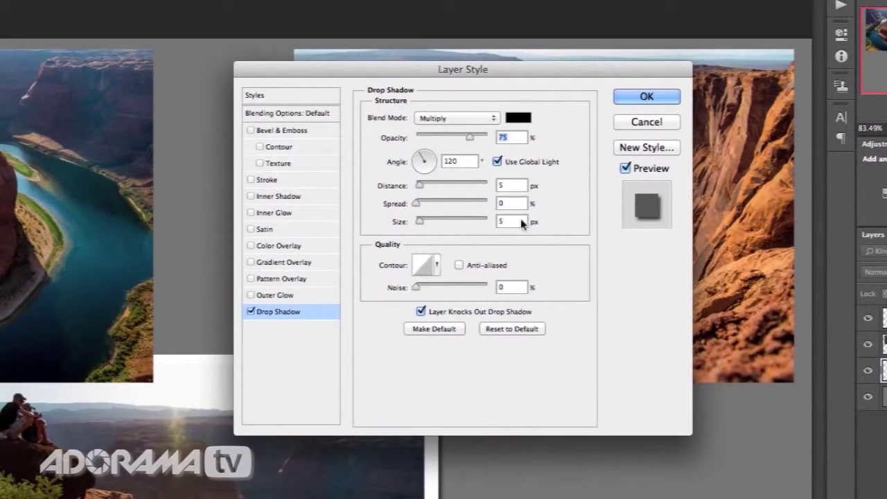
{"action": "left_click_drag", "start_coordinate": [420, 188], "coordinate": [424, 188]}
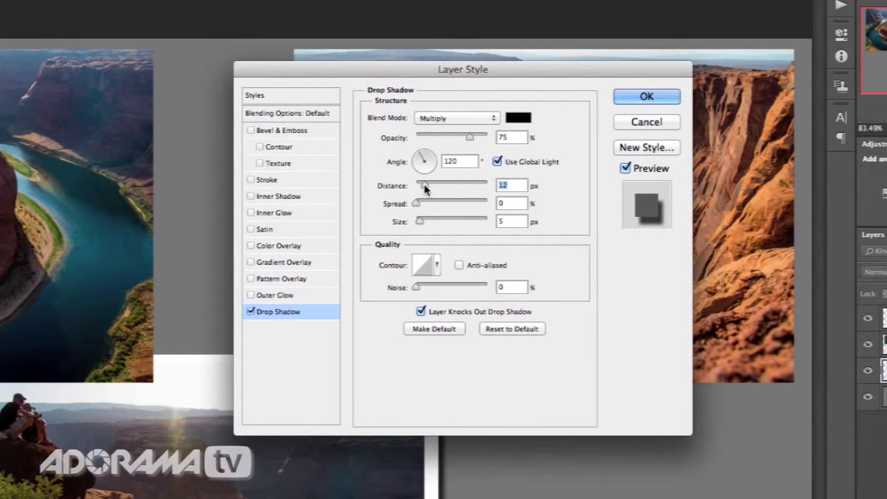
{"action": "left_click", "coordinate": [666, 99]}
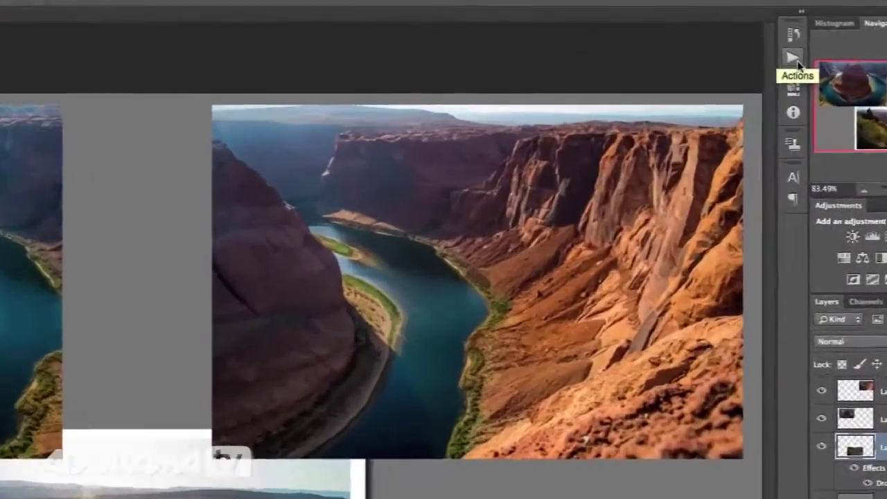
Stop recording the Big White Photo Border action and collapse its recorded steps
{"action": "left_click", "coordinate": [745, 60]}
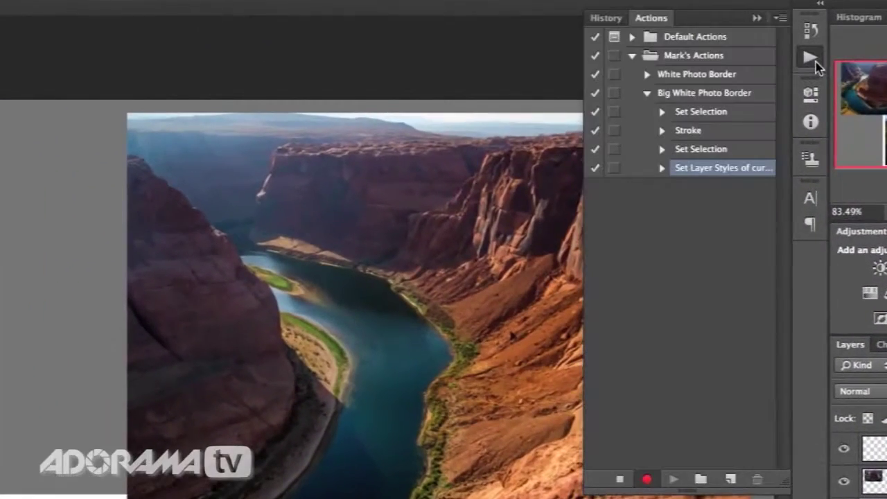
{"action": "left_click", "coordinate": [621, 481]}
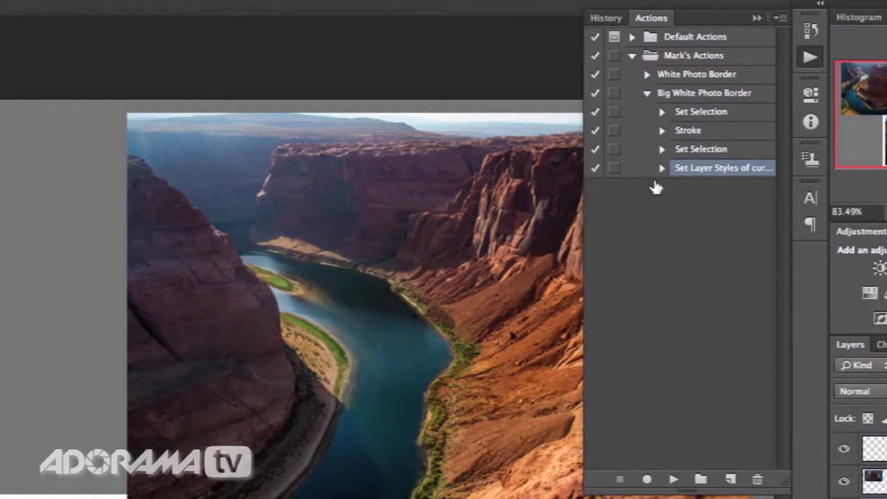
{"action": "left_click", "coordinate": [647, 93]}
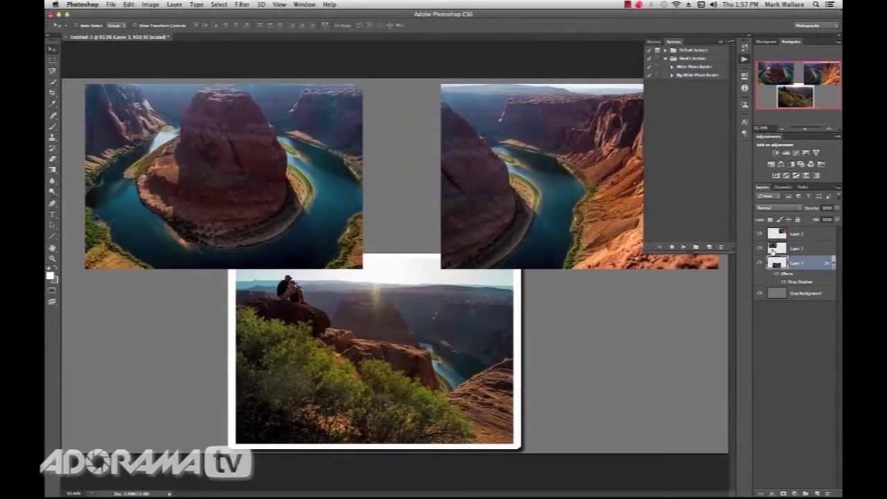
Tilt Layer 1's top-left photo and shift it down and right
{"action": "left_click", "coordinate": [773, 248]}
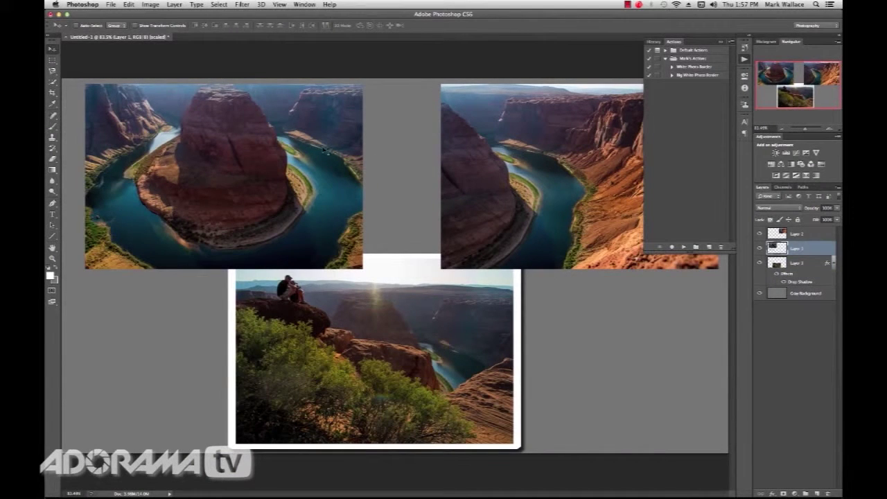
{"action": "key", "text": "ctrl+t"}
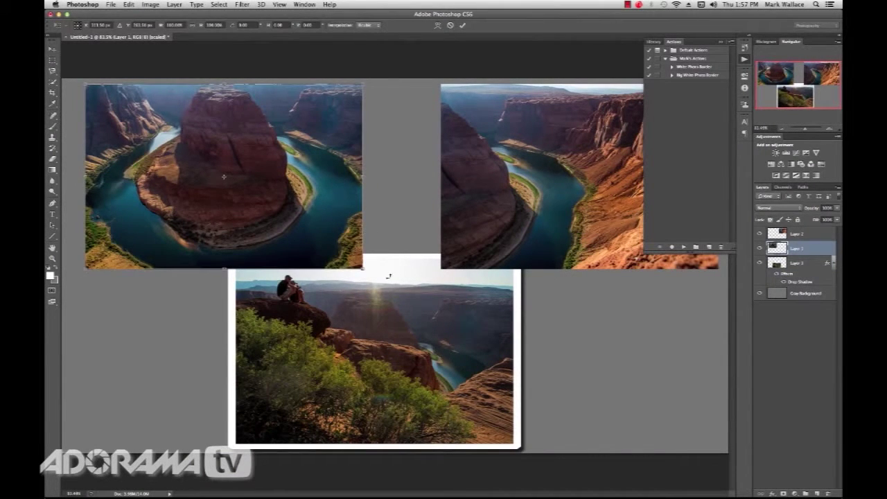
{"action": "left_click_drag", "start_coordinate": [389, 277], "coordinate": [412, 252]}
{"action": "left_click_drag", "start_coordinate": [275, 185], "coordinate": [326, 217]}
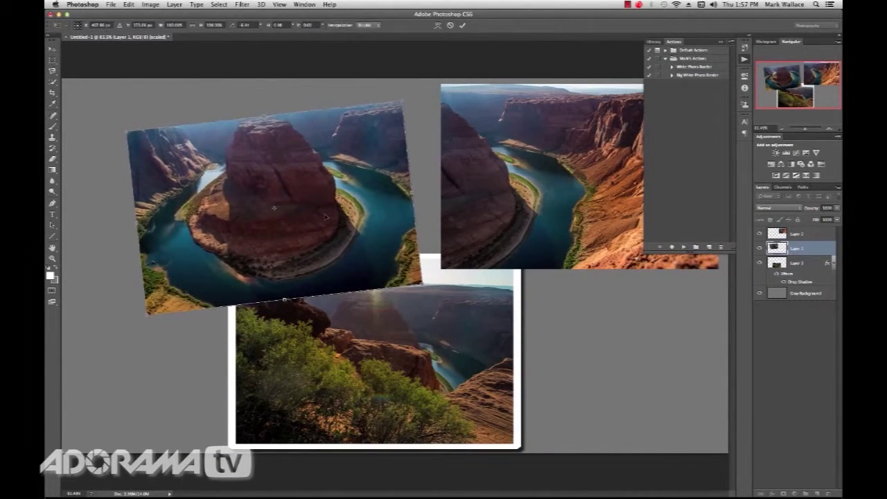
{"action": "key", "text": "Return"}
Play Big White Photo Border on Layers 1 and 2, then move the top-right photo down-left
{"action": "left_click", "coordinate": [683, 77]}
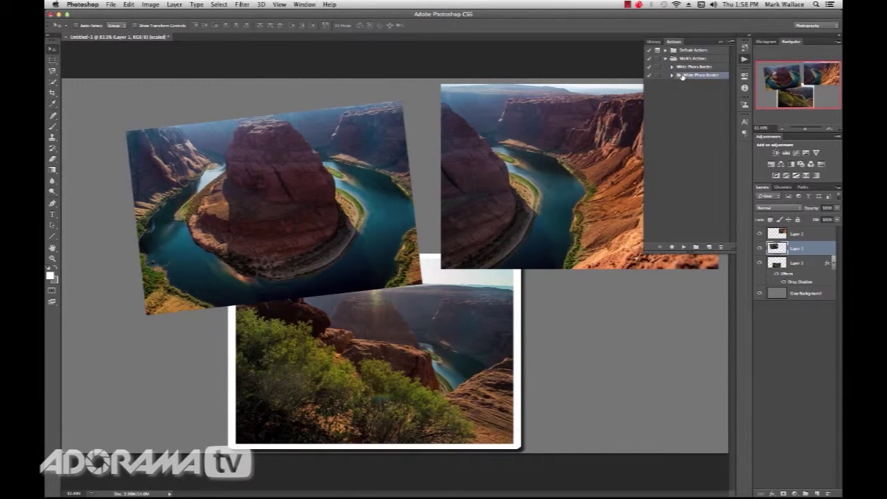
{"action": "left_click", "coordinate": [684, 248]}
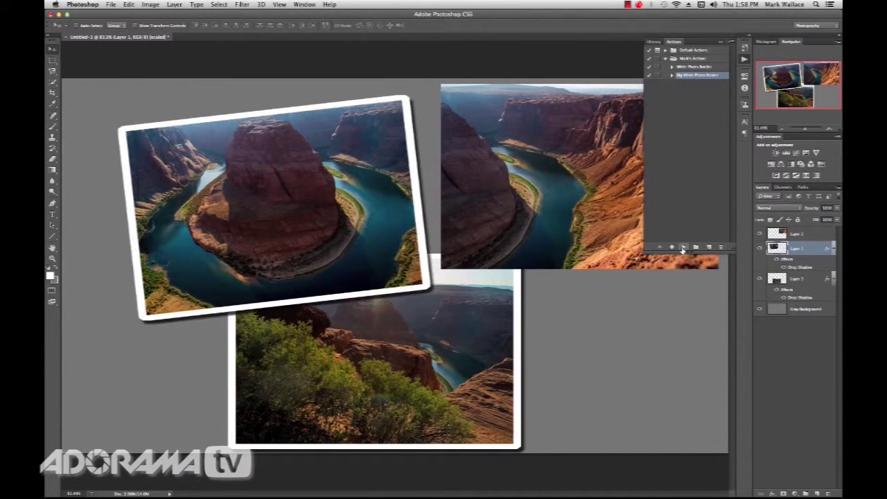
{"action": "left_click", "coordinate": [776, 234]}
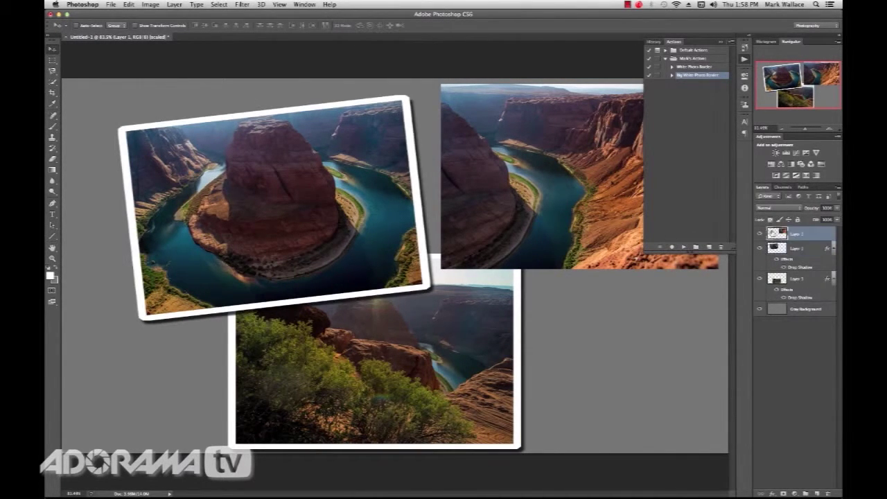
{"action": "left_click", "coordinate": [684, 248]}
{"action": "left_click_drag", "start_coordinate": [610, 210], "coordinate": [595, 245]}
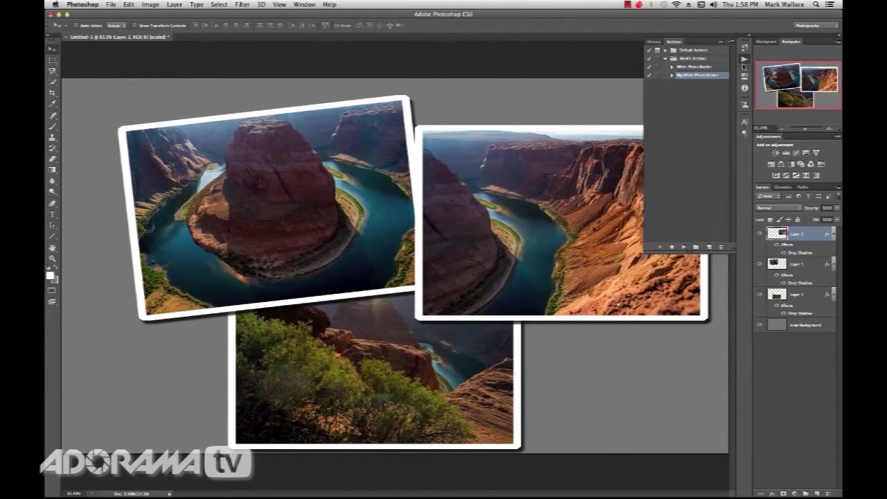
{"action": "left_click", "coordinate": [745, 60]}
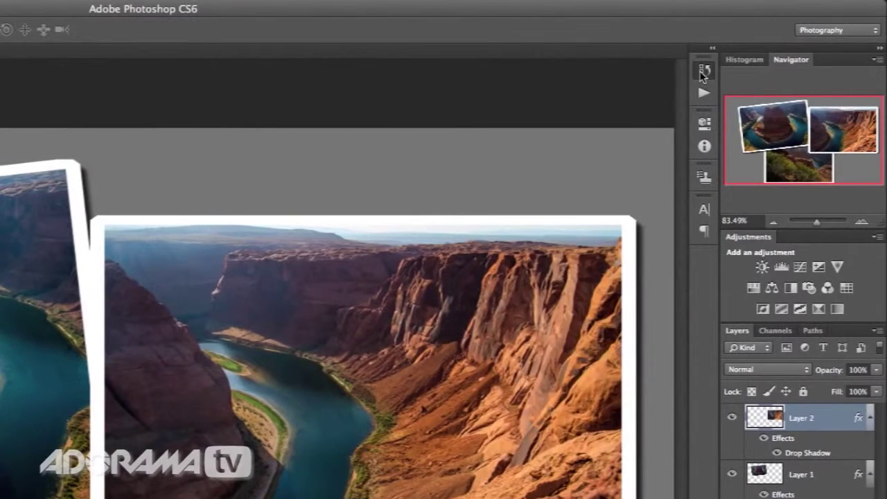
Revert to the first Load Selection history state and show the Actions panel again
{"action": "left_click", "coordinate": [705, 70]}
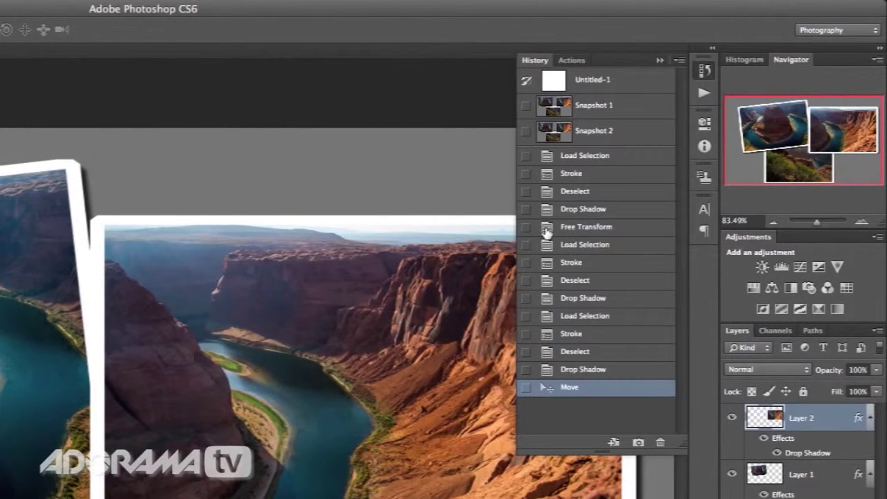
{"action": "left_click", "coordinate": [583, 156]}
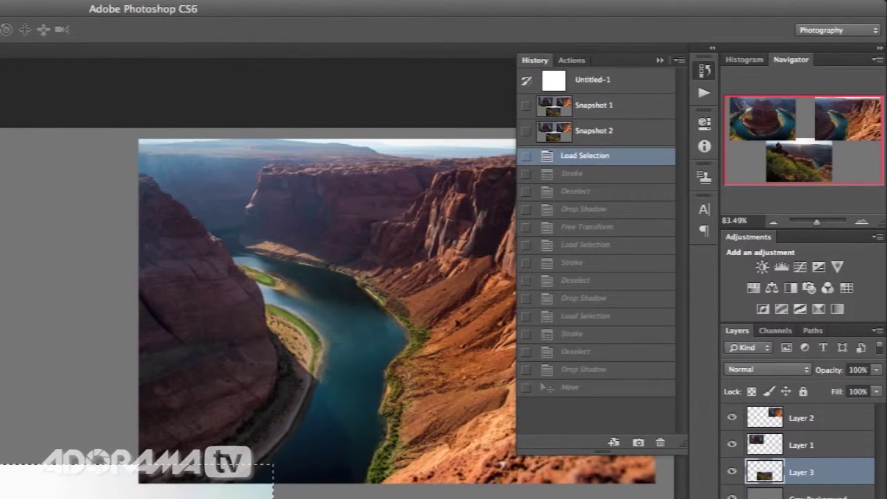
{"action": "left_click", "coordinate": [703, 72]}
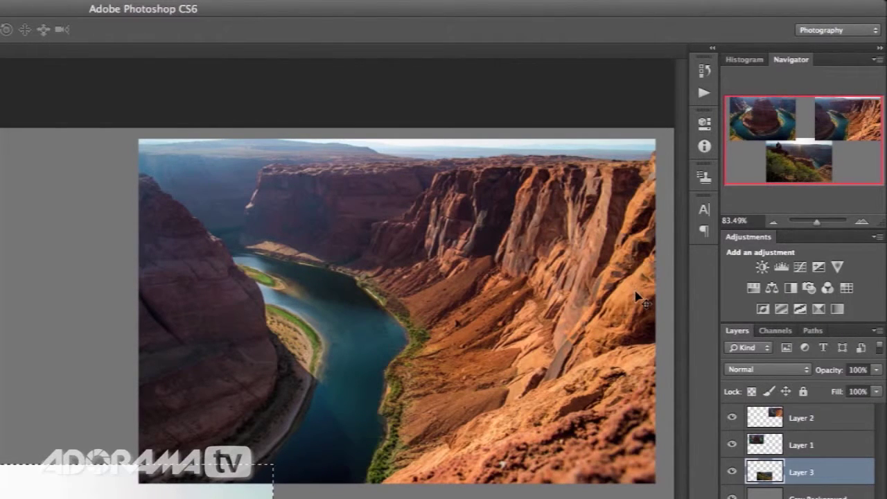
{"action": "left_click", "coordinate": [704, 92]}
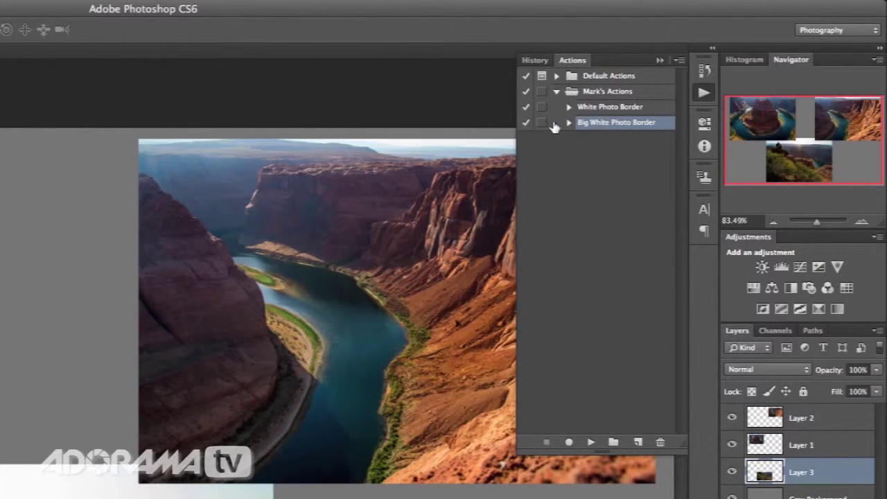
Expand Big White Photo Border and all its step settings, enlarge the panel, and enable the Stroke dialog toggle
{"action": "left_click", "coordinate": [569, 123]}
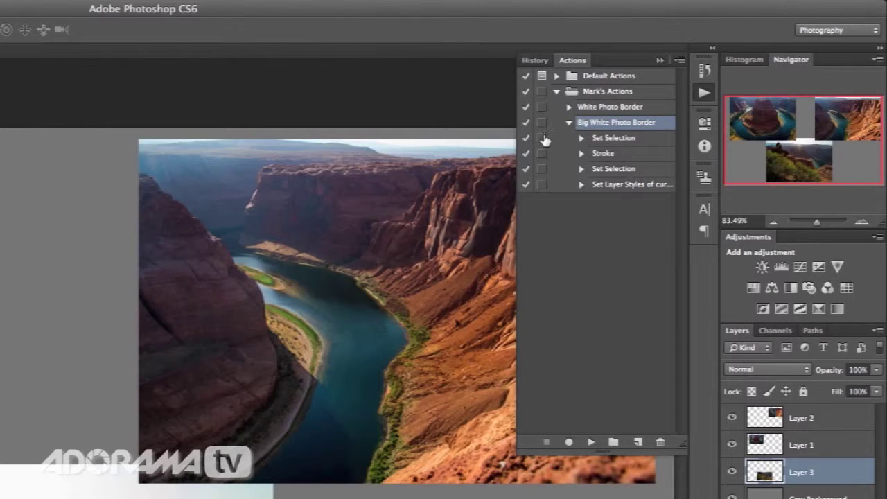
{"action": "left_click", "coordinate": [581, 139]}
{"action": "left_click", "coordinate": [582, 165]}
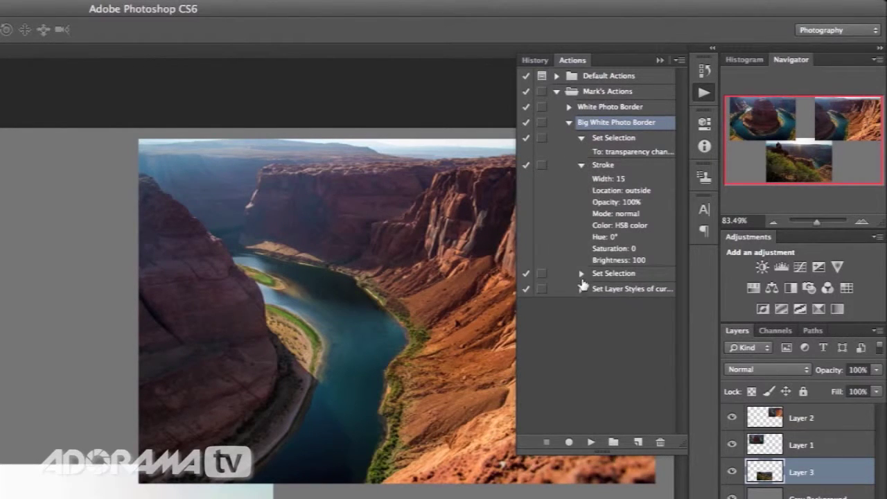
{"action": "left_click", "coordinate": [582, 275]}
{"action": "left_click", "coordinate": [582, 301]}
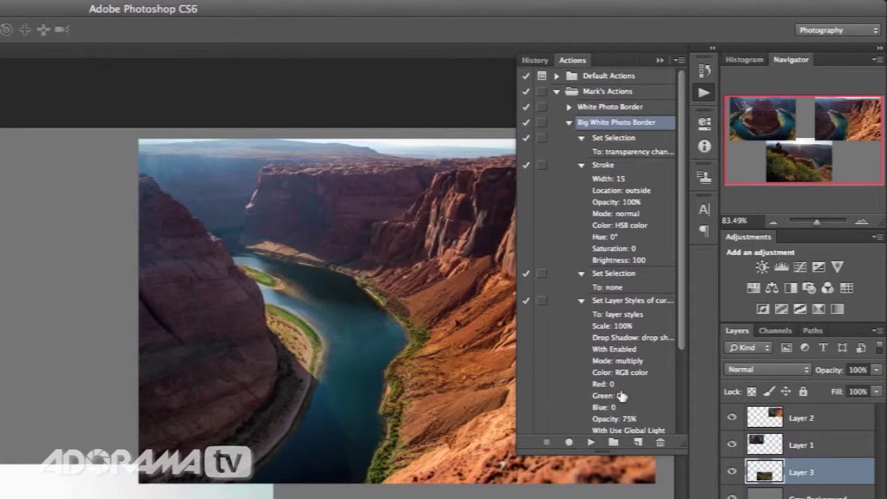
{"action": "left_click_drag", "start_coordinate": [678, 447], "coordinate": [702, 474]}
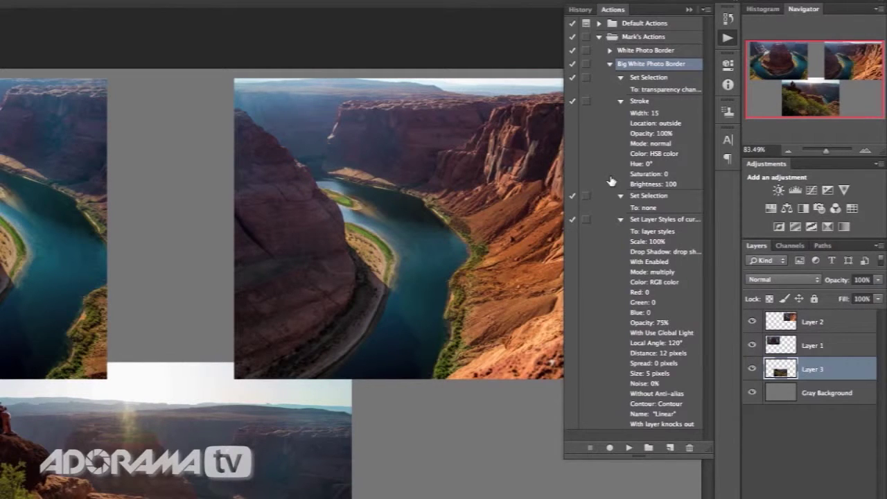
{"action": "left_click", "coordinate": [586, 102]}
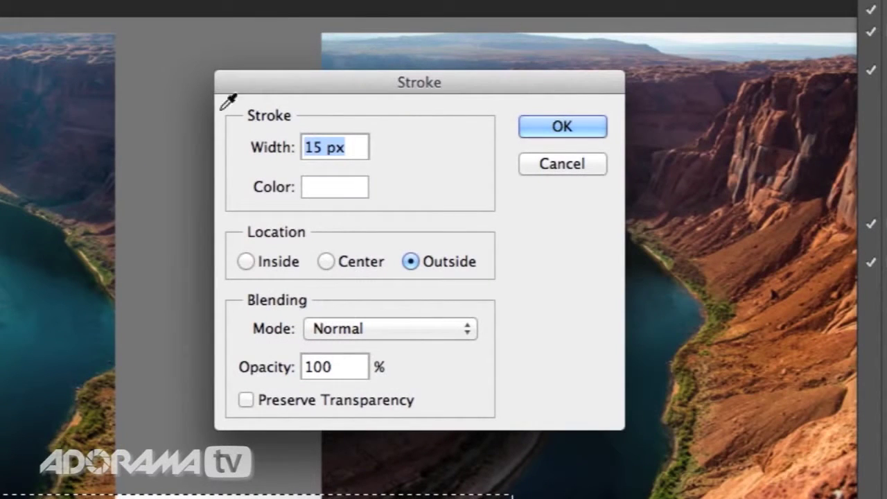
Give the bottom photo a 3 px white stroke border
{"action": "left_click", "coordinate": [317, 147]}
{"action": "double_click", "coordinate": [315, 147]}
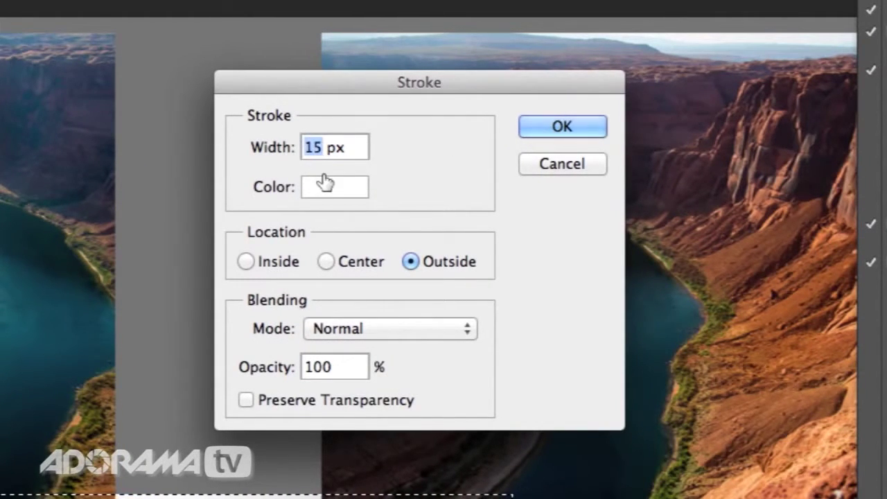
{"action": "type", "text": "3"}
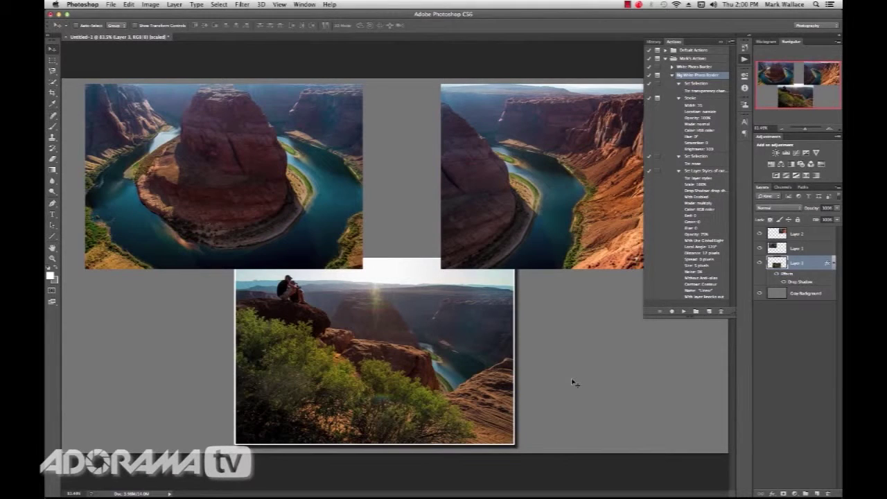
Run the border action on Layer 1 (top-left photo) with the 15 px stroke
{"action": "left_click", "coordinate": [801, 249]}
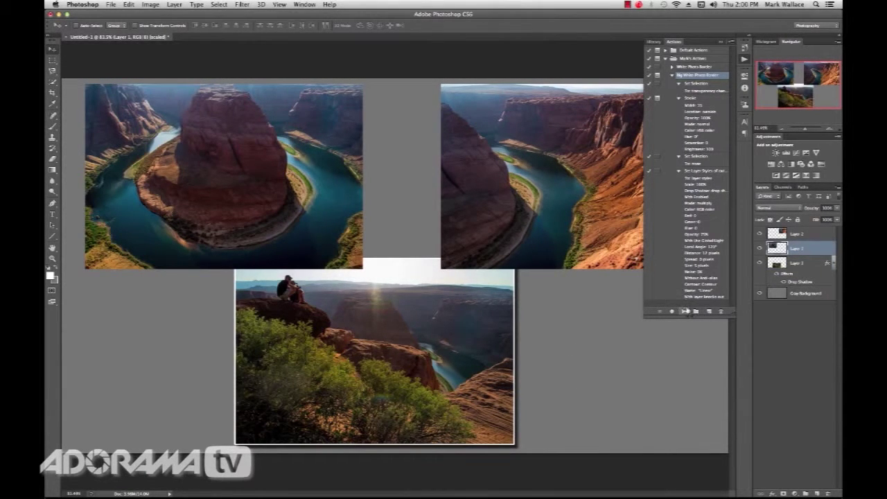
{"action": "left_click", "coordinate": [685, 311]}
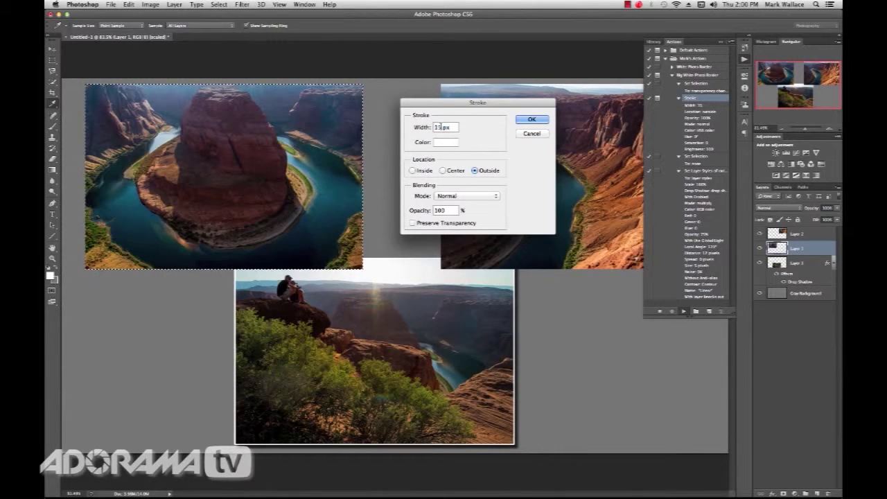
{"action": "left_click", "coordinate": [526, 119]}
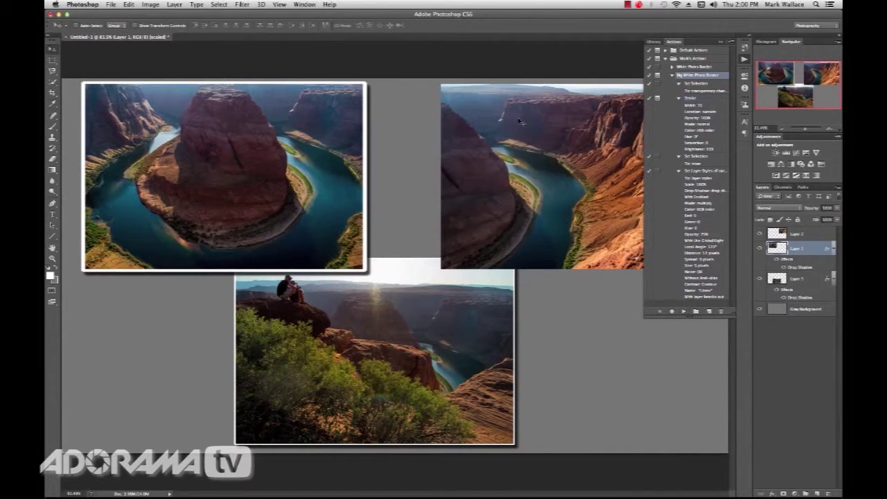
Run the border action on Layer 2 (top-right photo) with a 1 px stroke
{"action": "left_click", "coordinate": [795, 230]}
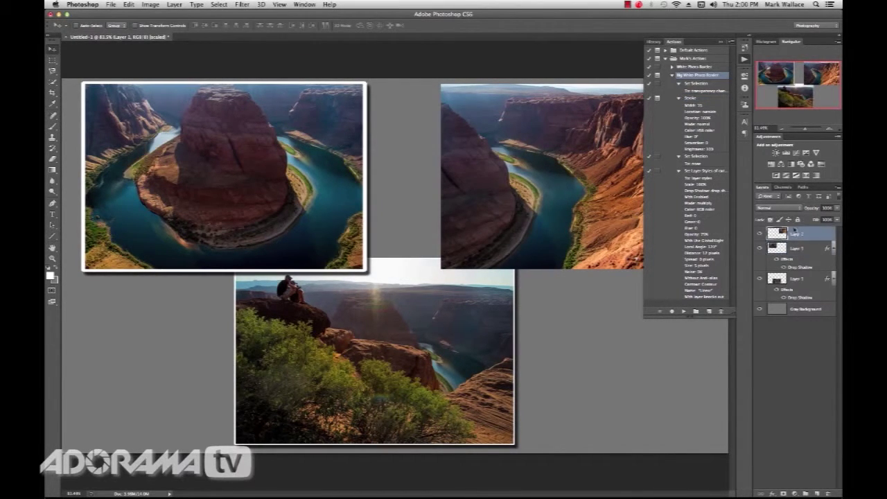
{"action": "left_click", "coordinate": [684, 311]}
{"action": "key", "text": "BackSpace"}
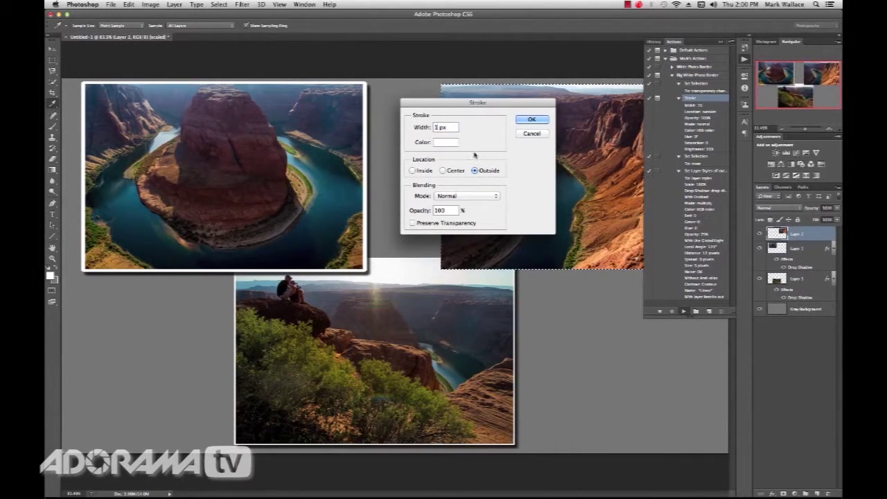
{"action": "left_click", "coordinate": [525, 124]}
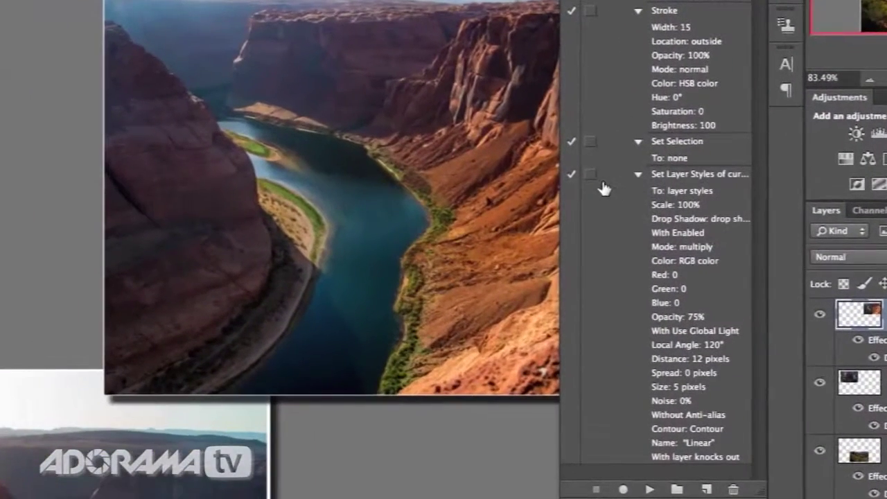
Enable the Set Layer Styles dialog toggle and test the pause, cancelling the Layer Style dialog
{"action": "left_click", "coordinate": [593, 174]}
{"action": "left_click", "coordinate": [650, 490]}
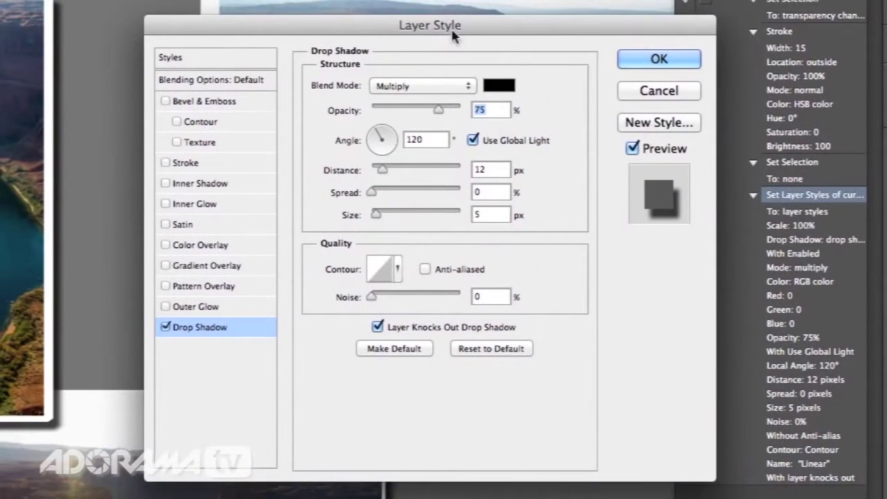
{"action": "left_click", "coordinate": [655, 91]}
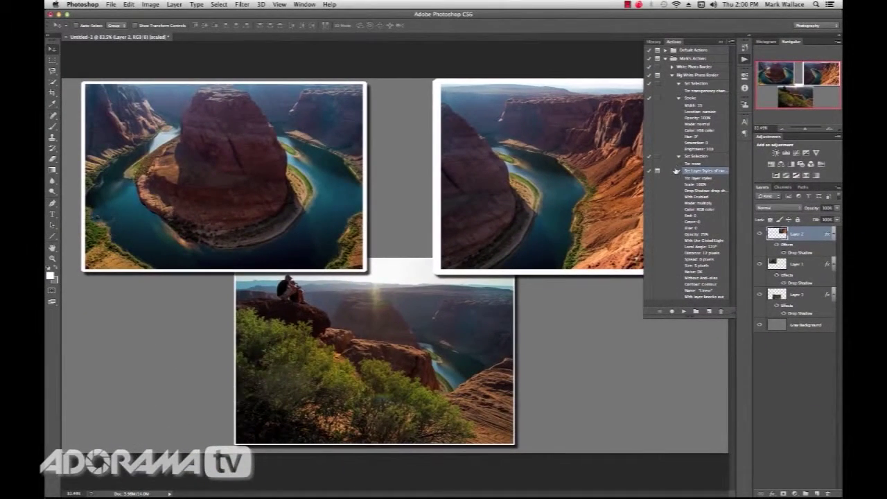
Collapse the layer style, Stroke and first Set Selection step details
{"action": "left_click", "coordinate": [677, 170]}
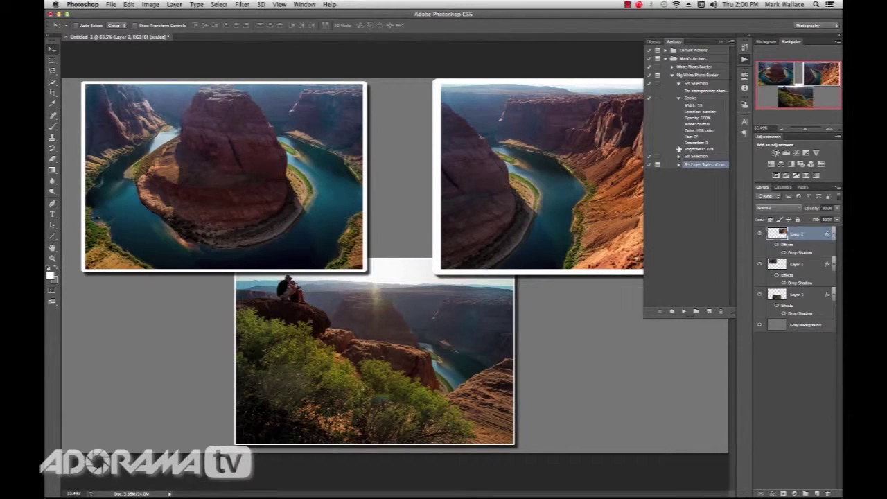
{"action": "left_click", "coordinate": [679, 100]}
{"action": "left_click", "coordinate": [679, 83]}
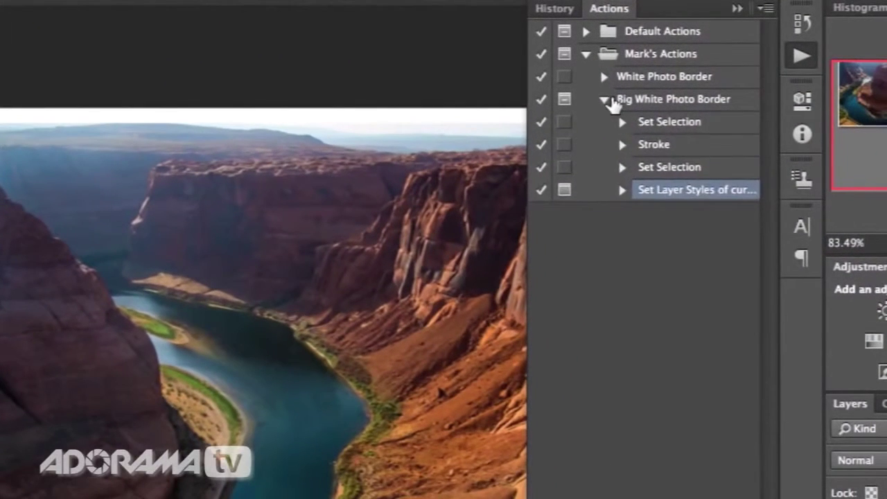
Collapse Big White Photo Border, expand Default Actions, and browse then fold the Blog Featured Image steps
{"action": "left_click", "coordinate": [671, 74]}
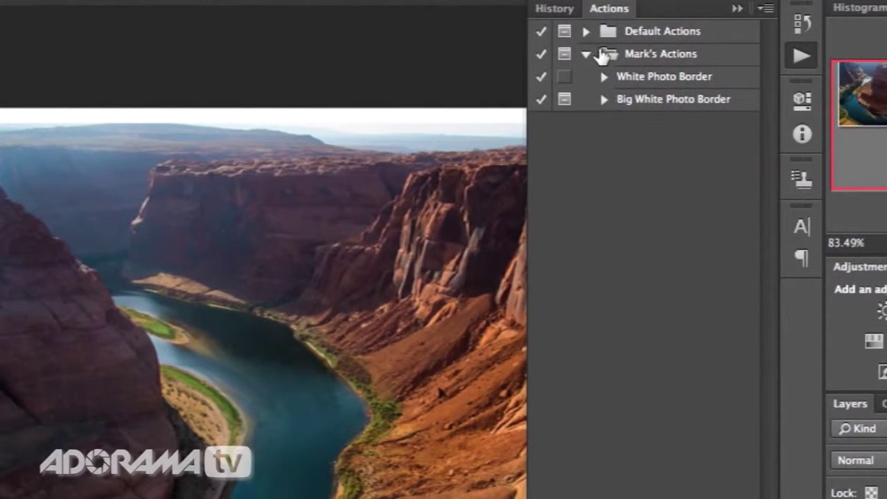
{"action": "left_click", "coordinate": [586, 31]}
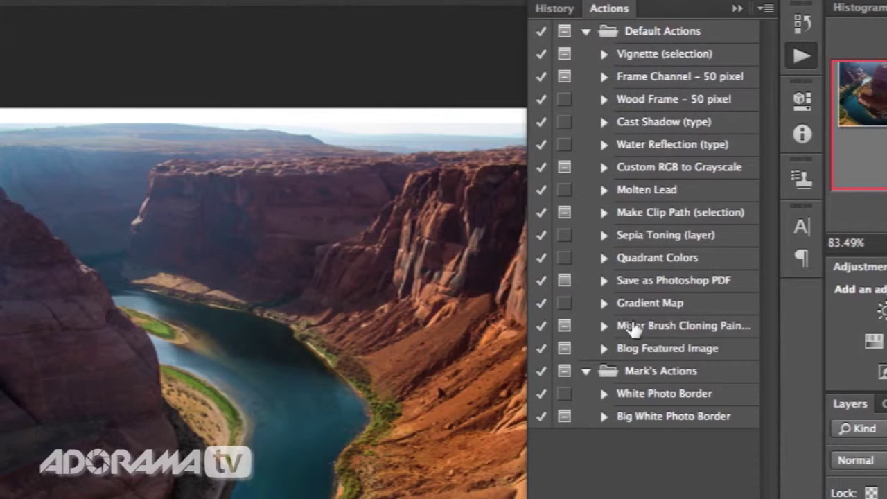
{"action": "left_click", "coordinate": [653, 352]}
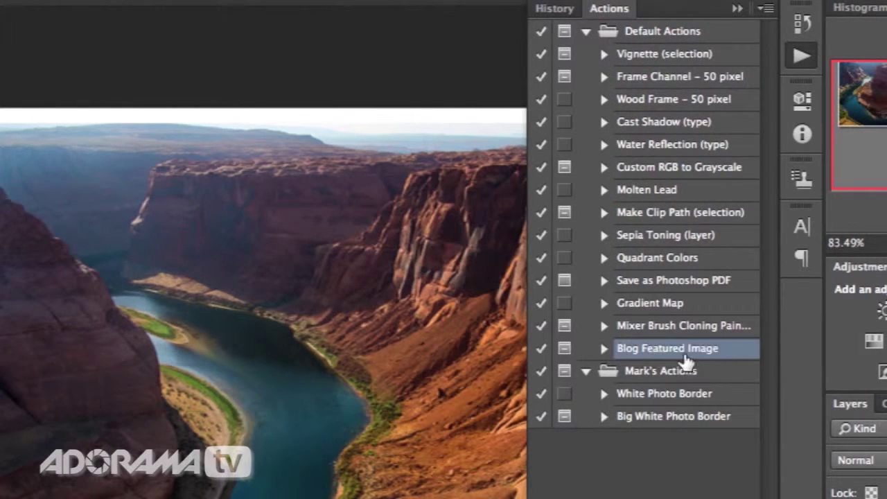
{"action": "left_click", "coordinate": [605, 349]}
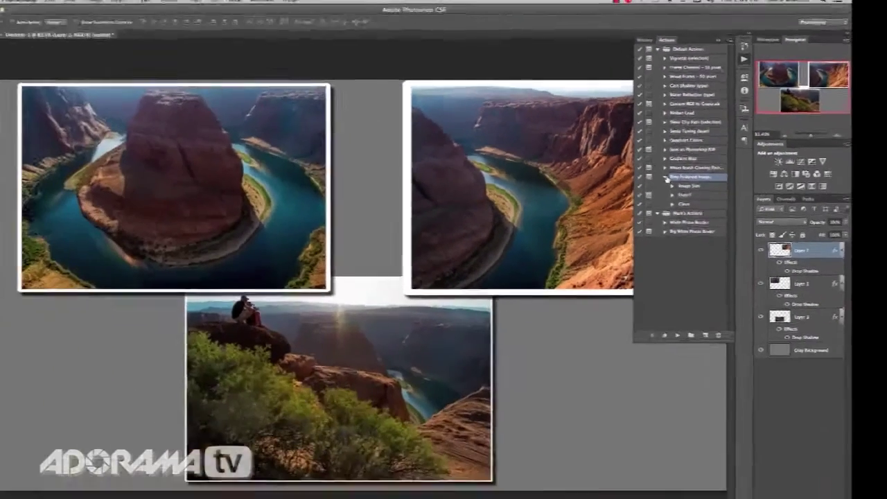
{"action": "left_click", "coordinate": [669, 167]}
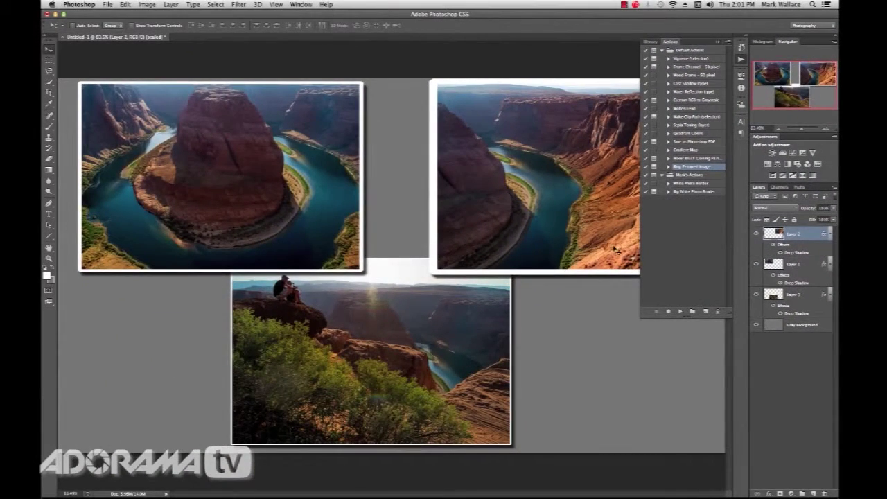